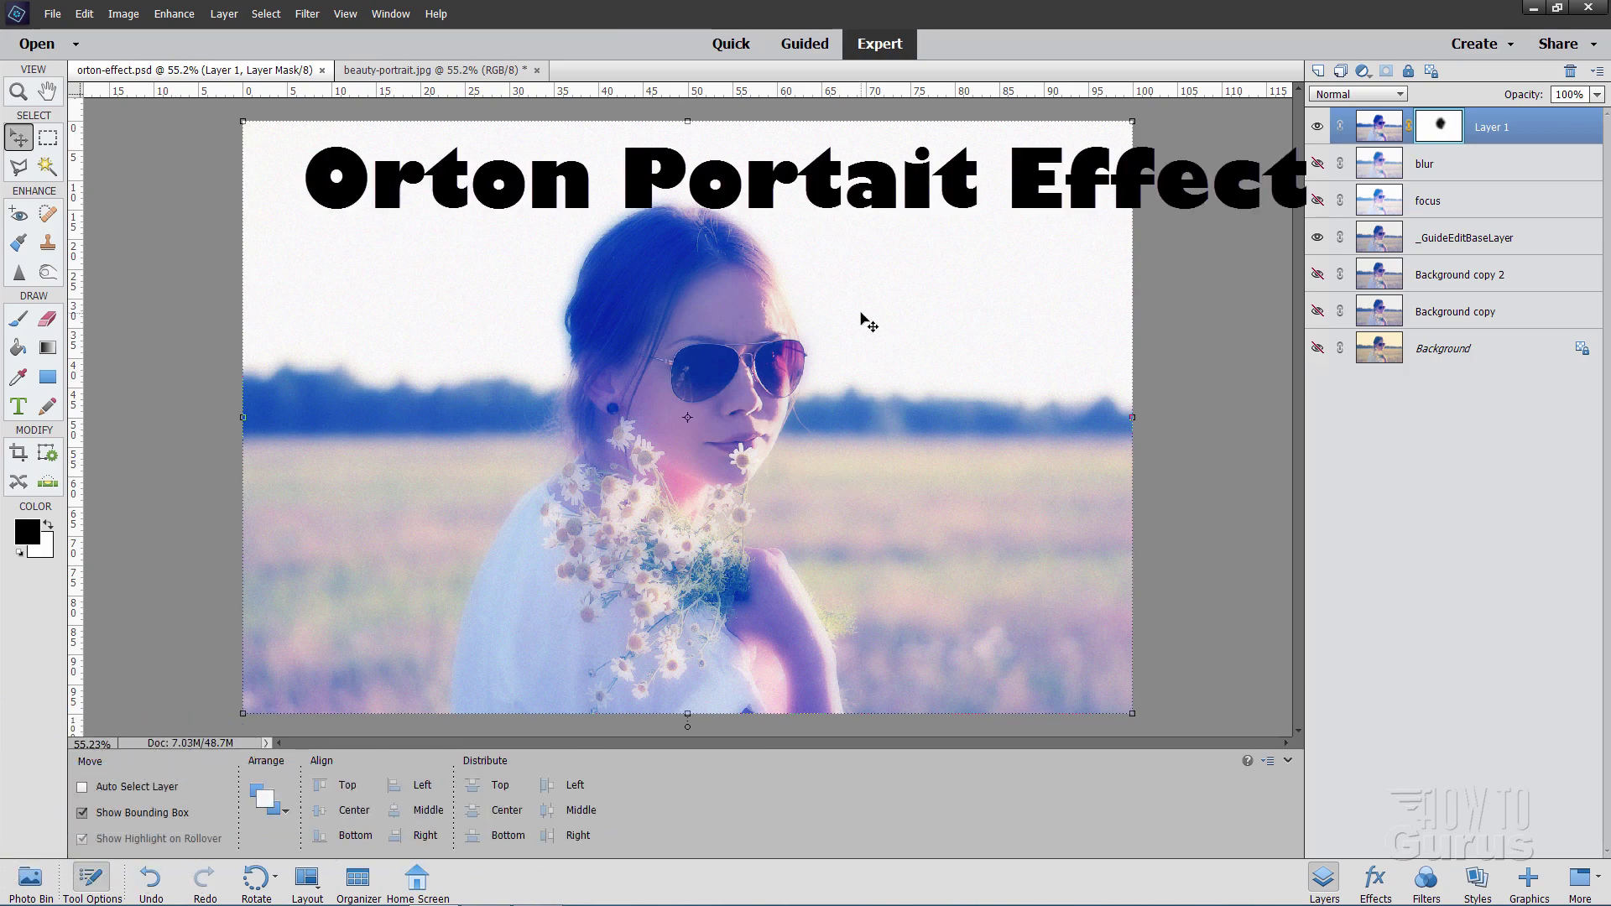
# - Make the beauty-portrait.jpg document active in place of the Orton example
pyautogui.click(461, 70)
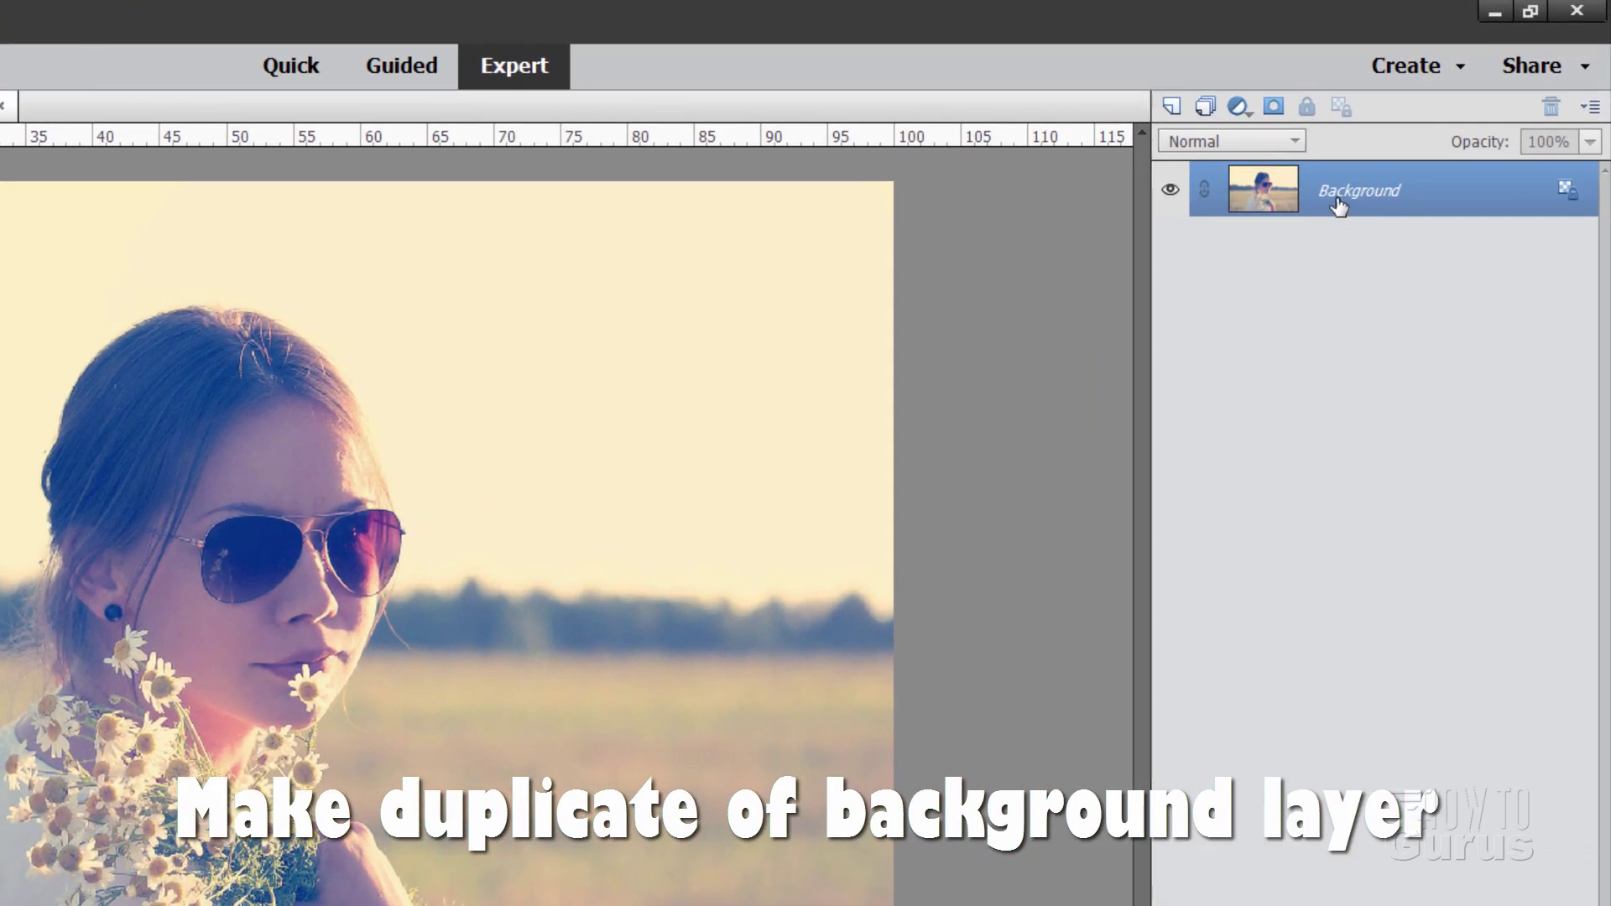
# - Duplicate the Background layer, hide the original, and select Background copy
pyautogui.rightClick(1337, 204)
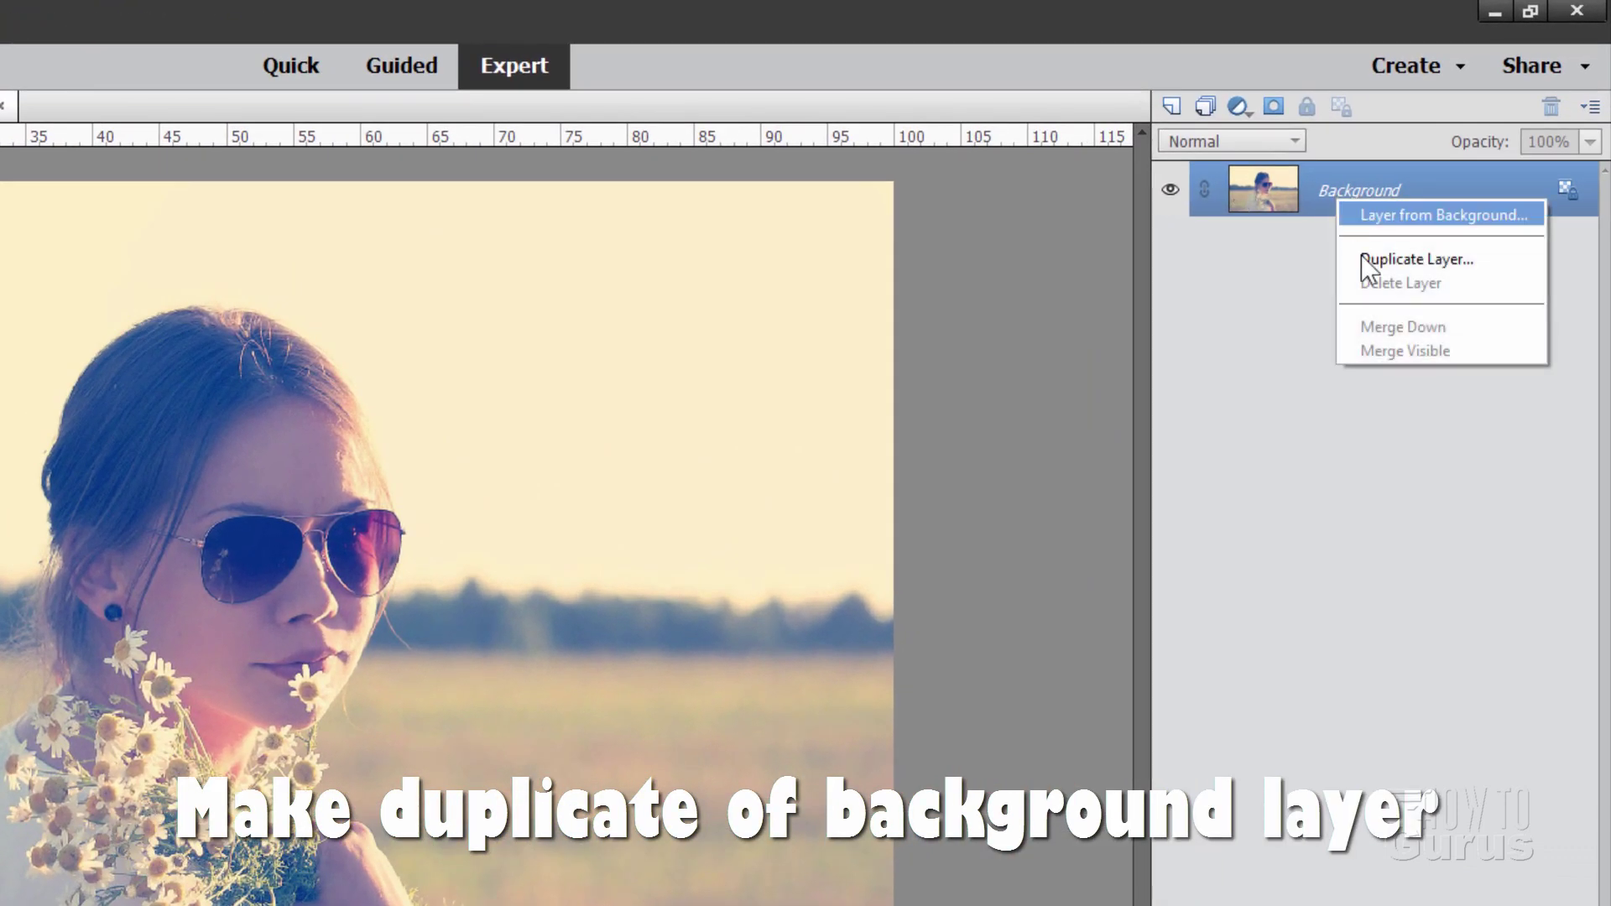
pyautogui.click(1393, 258)
pyautogui.click(624, 412)
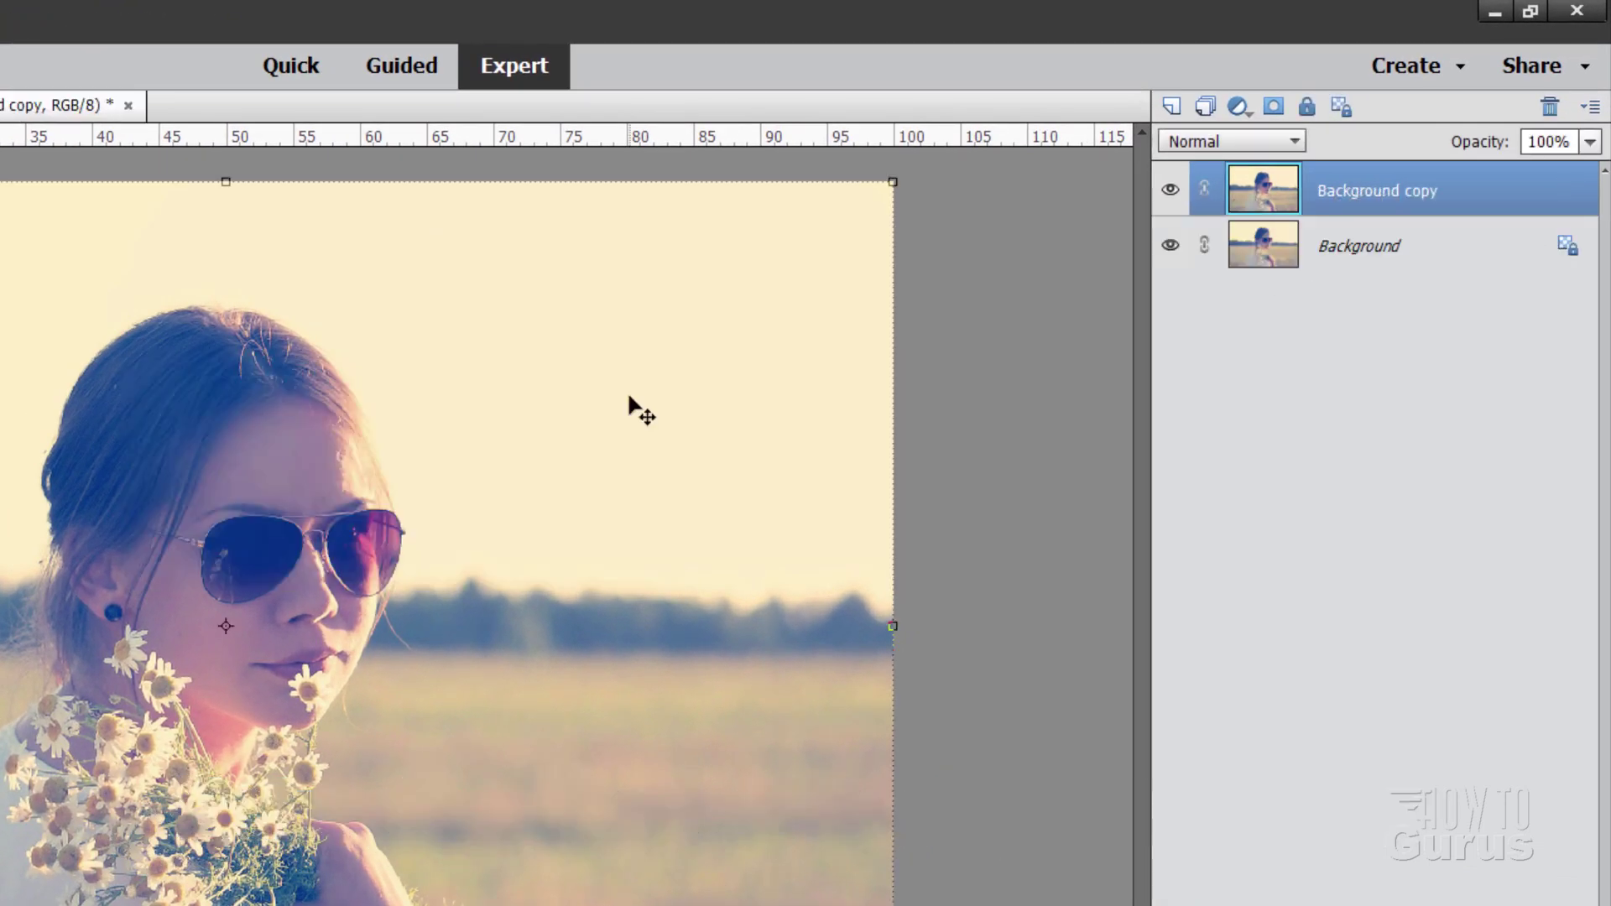
pyautogui.click(1171, 245)
pyautogui.click(1279, 250)
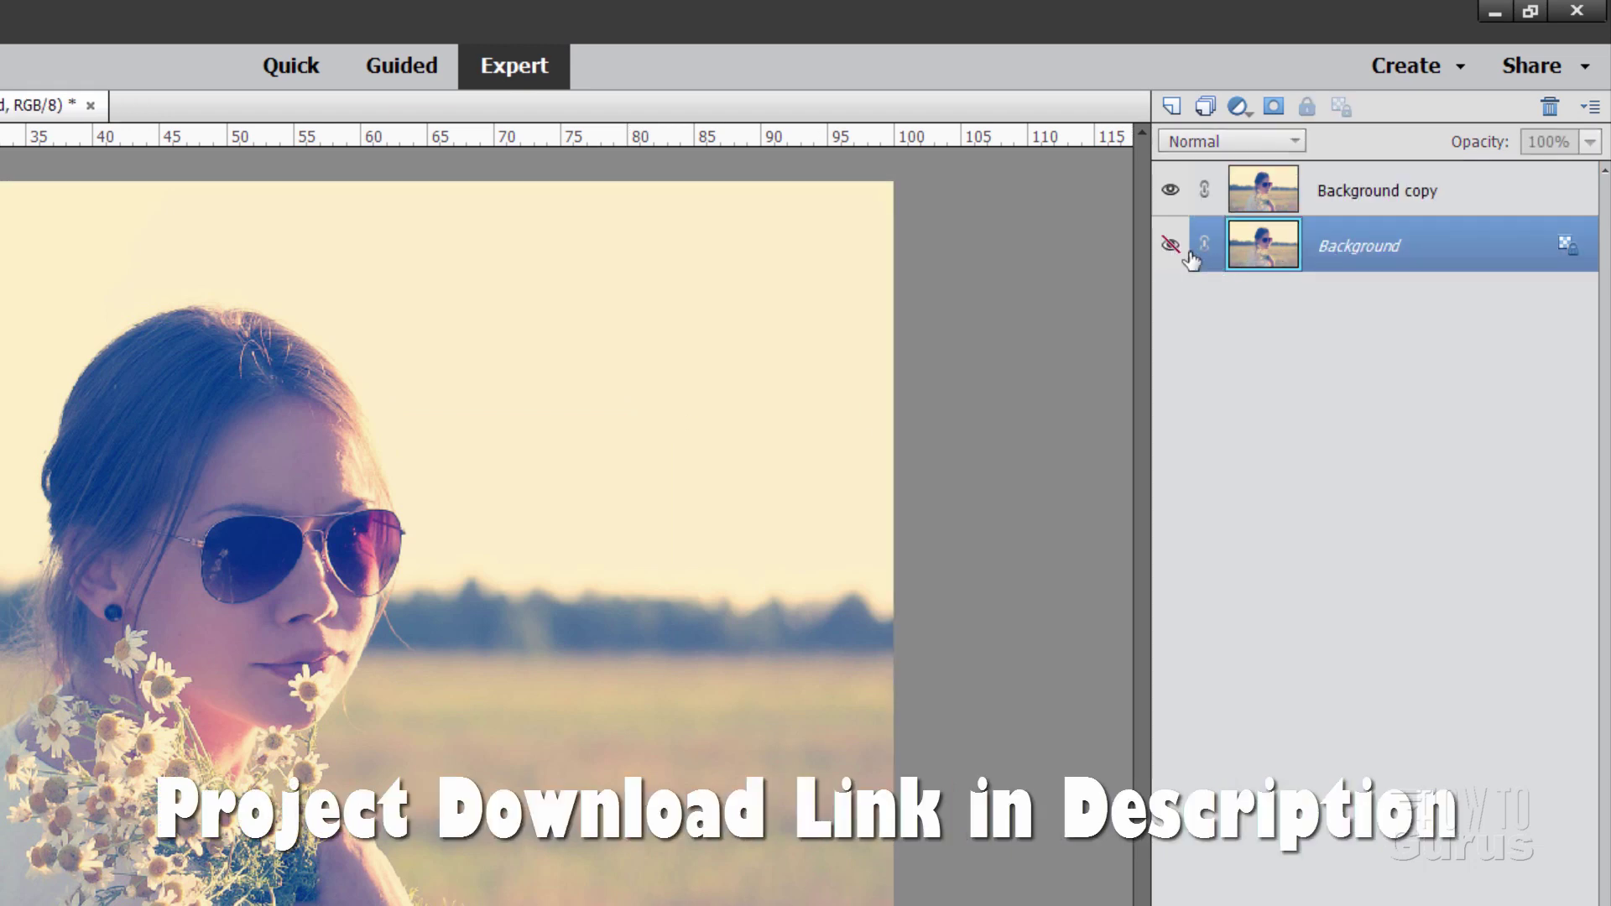
pyautogui.click(1415, 196)
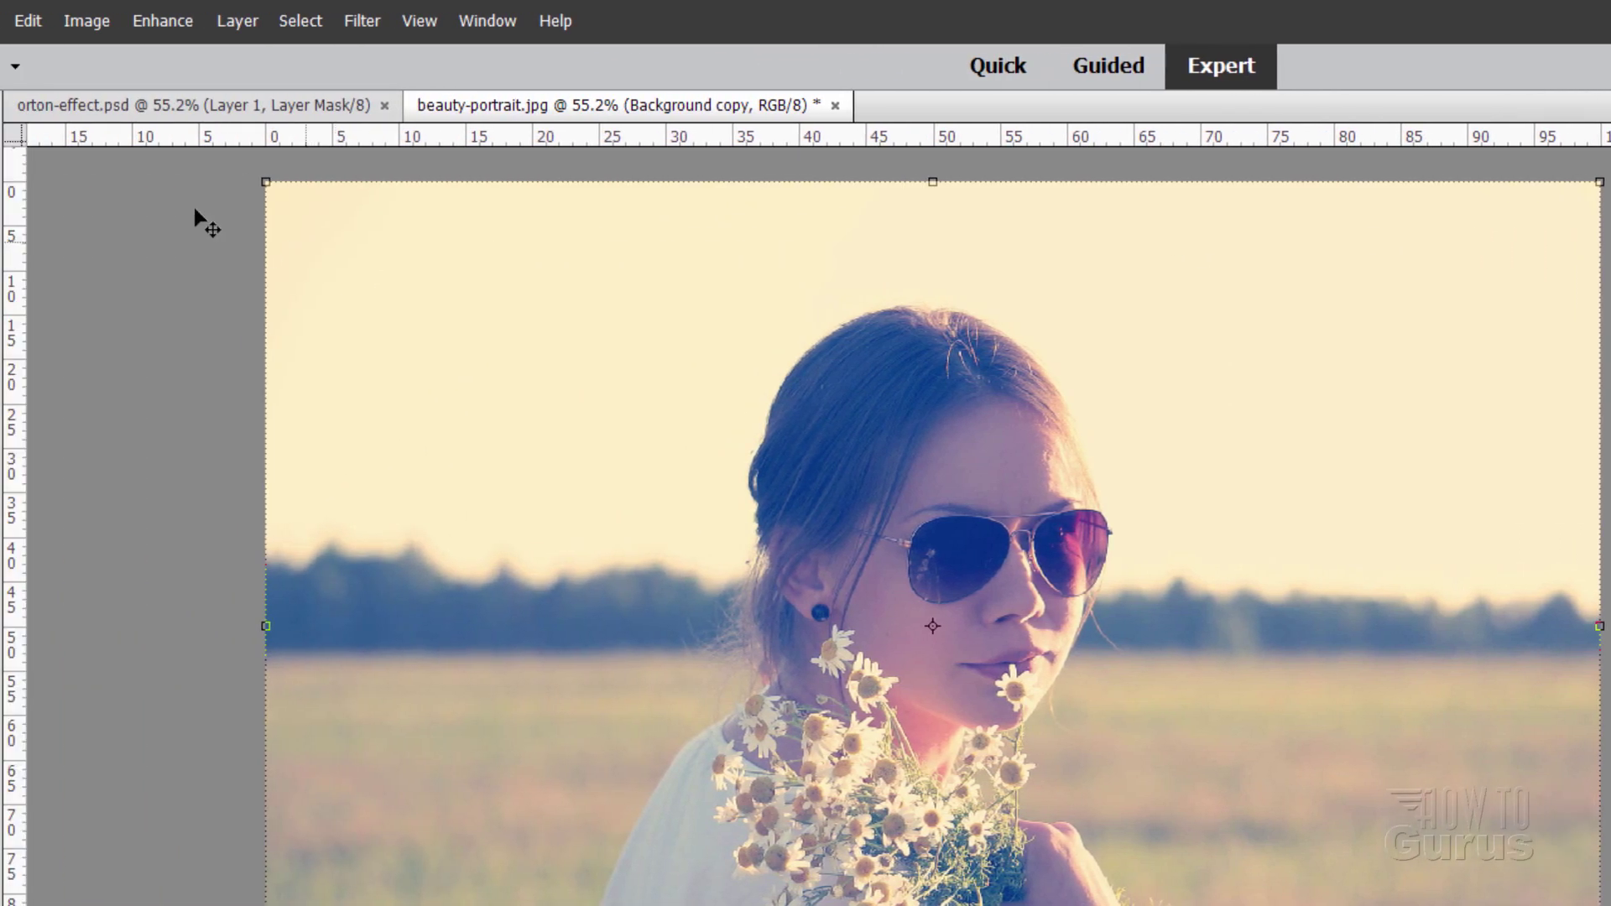
# - Apply Remove Color Cast to Background copy, sampling the sky as neutral white
pyautogui.click(158, 22)
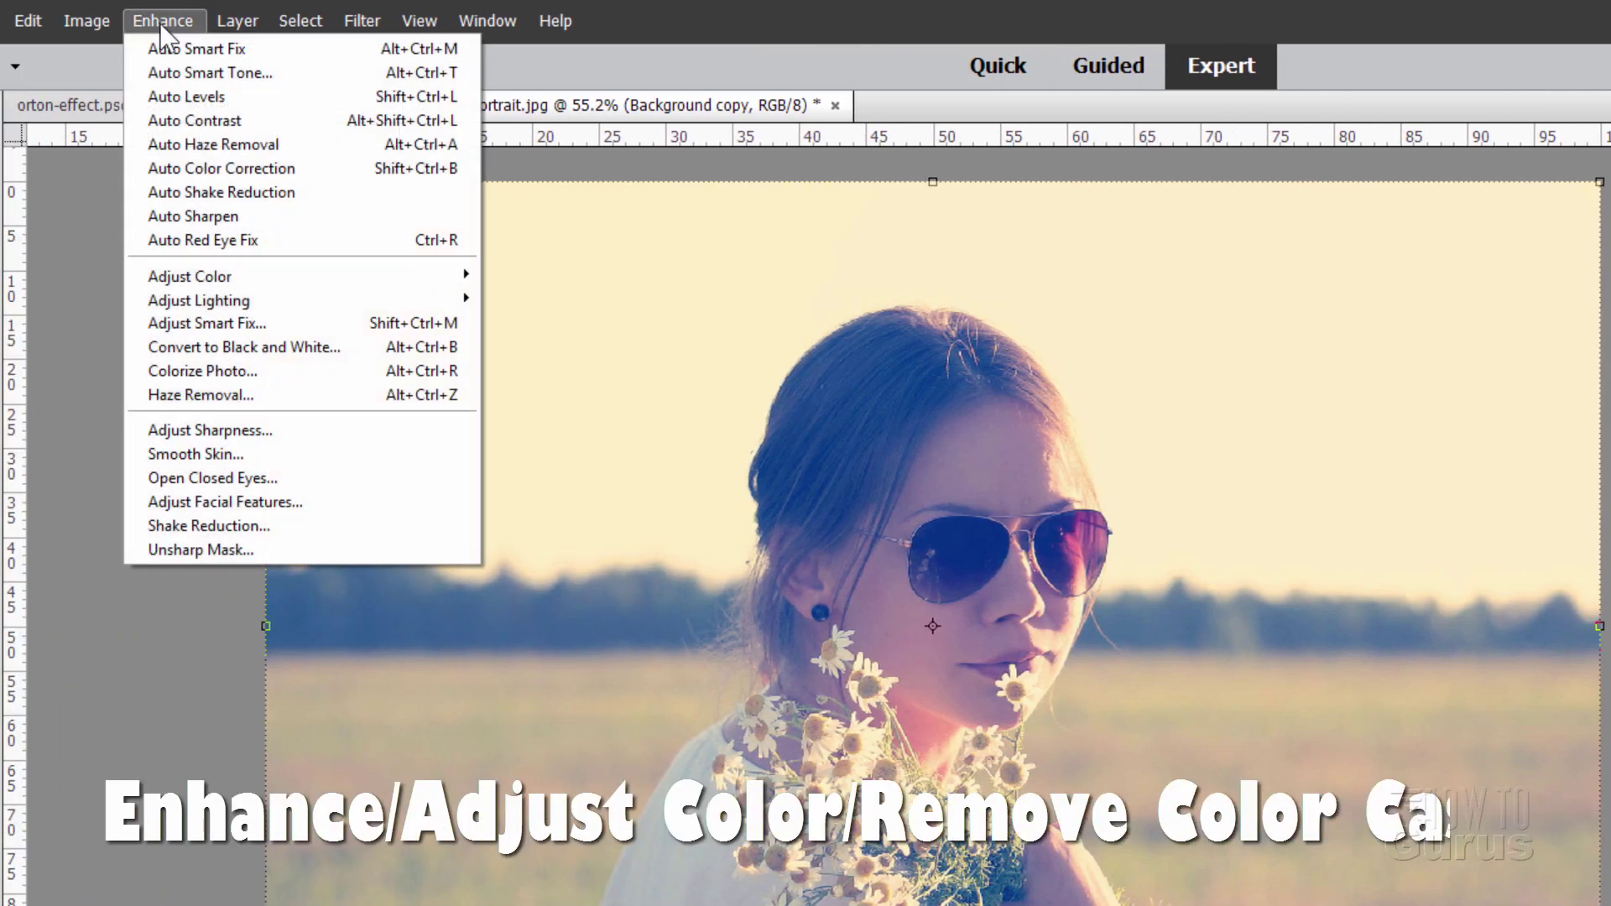
pyautogui.moveTo(253, 272)
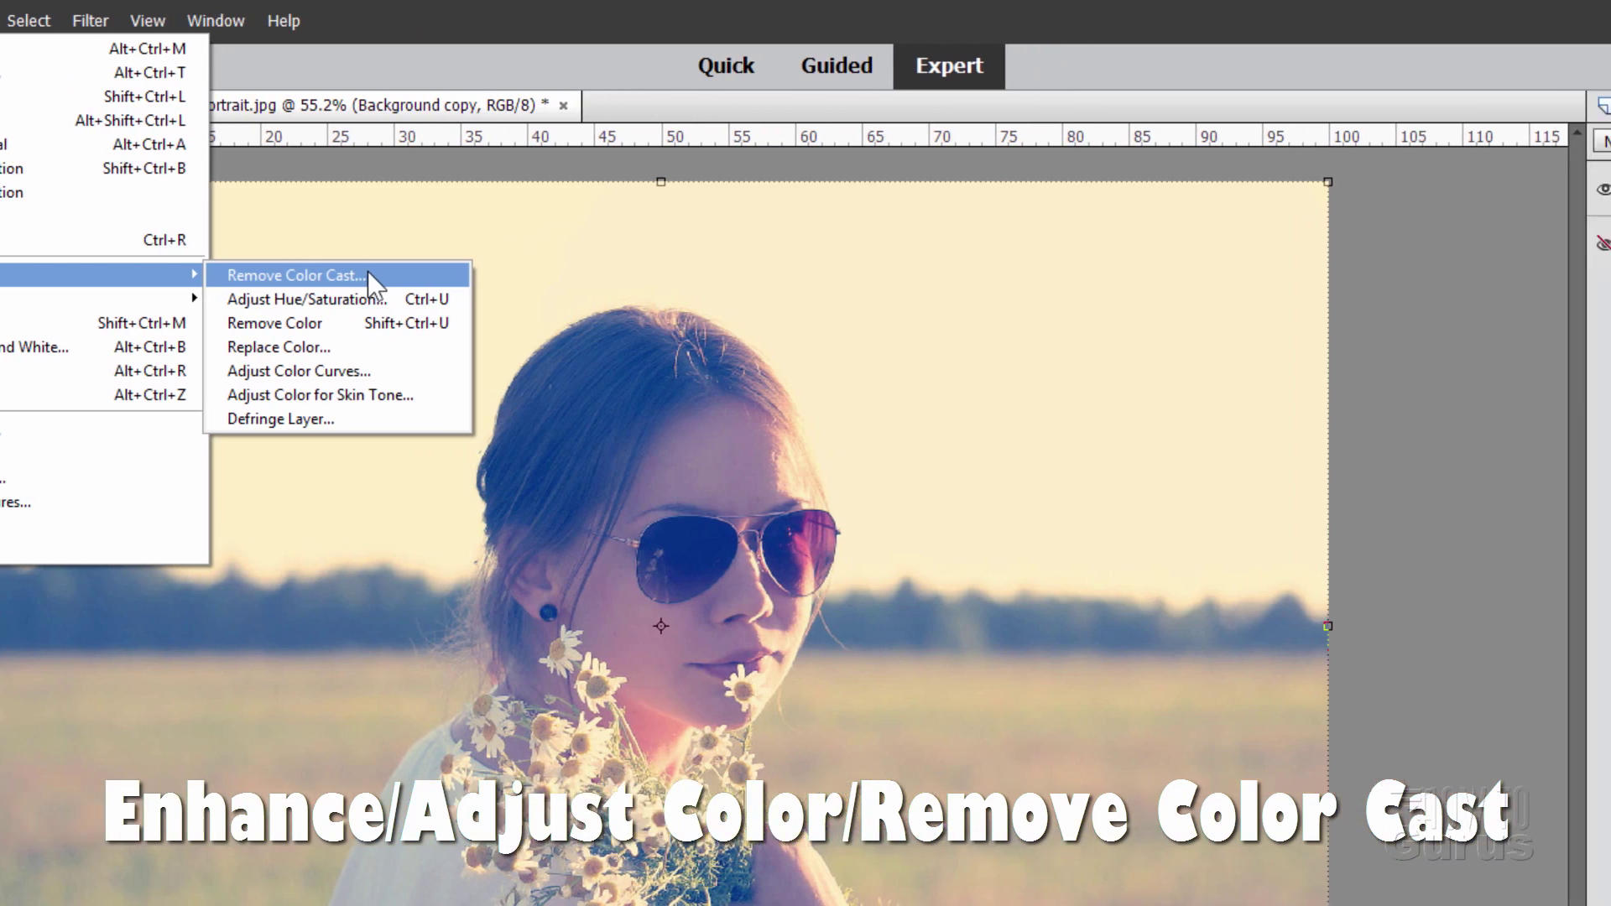
pyautogui.click(659, 275)
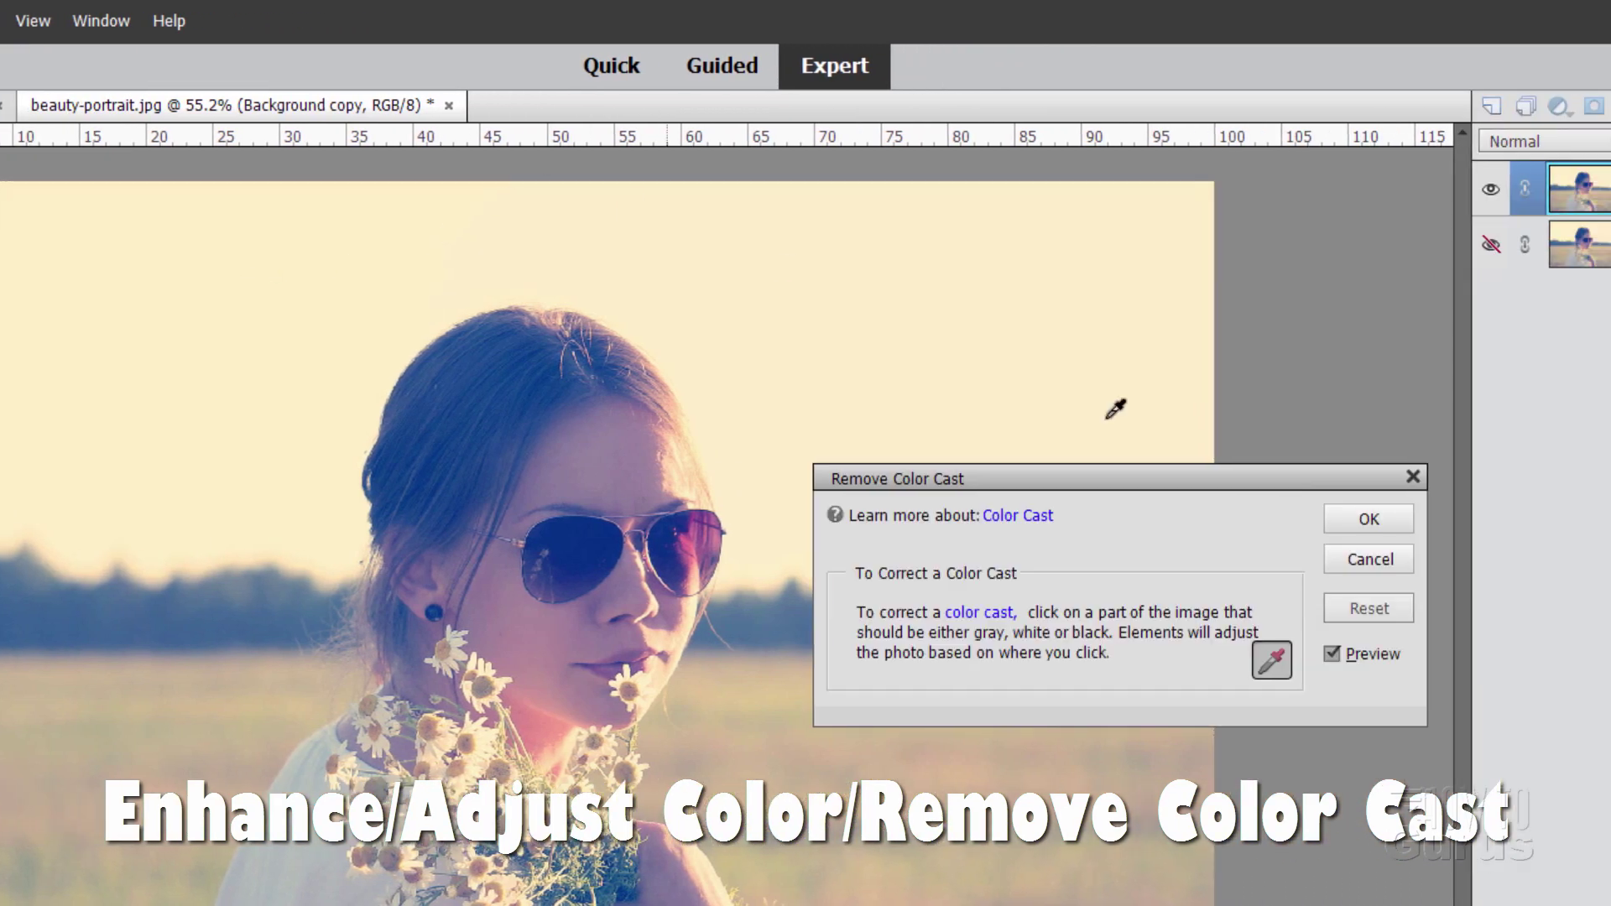
pyautogui.moveTo(1189, 473); pyautogui.dragTo(1347, 488)
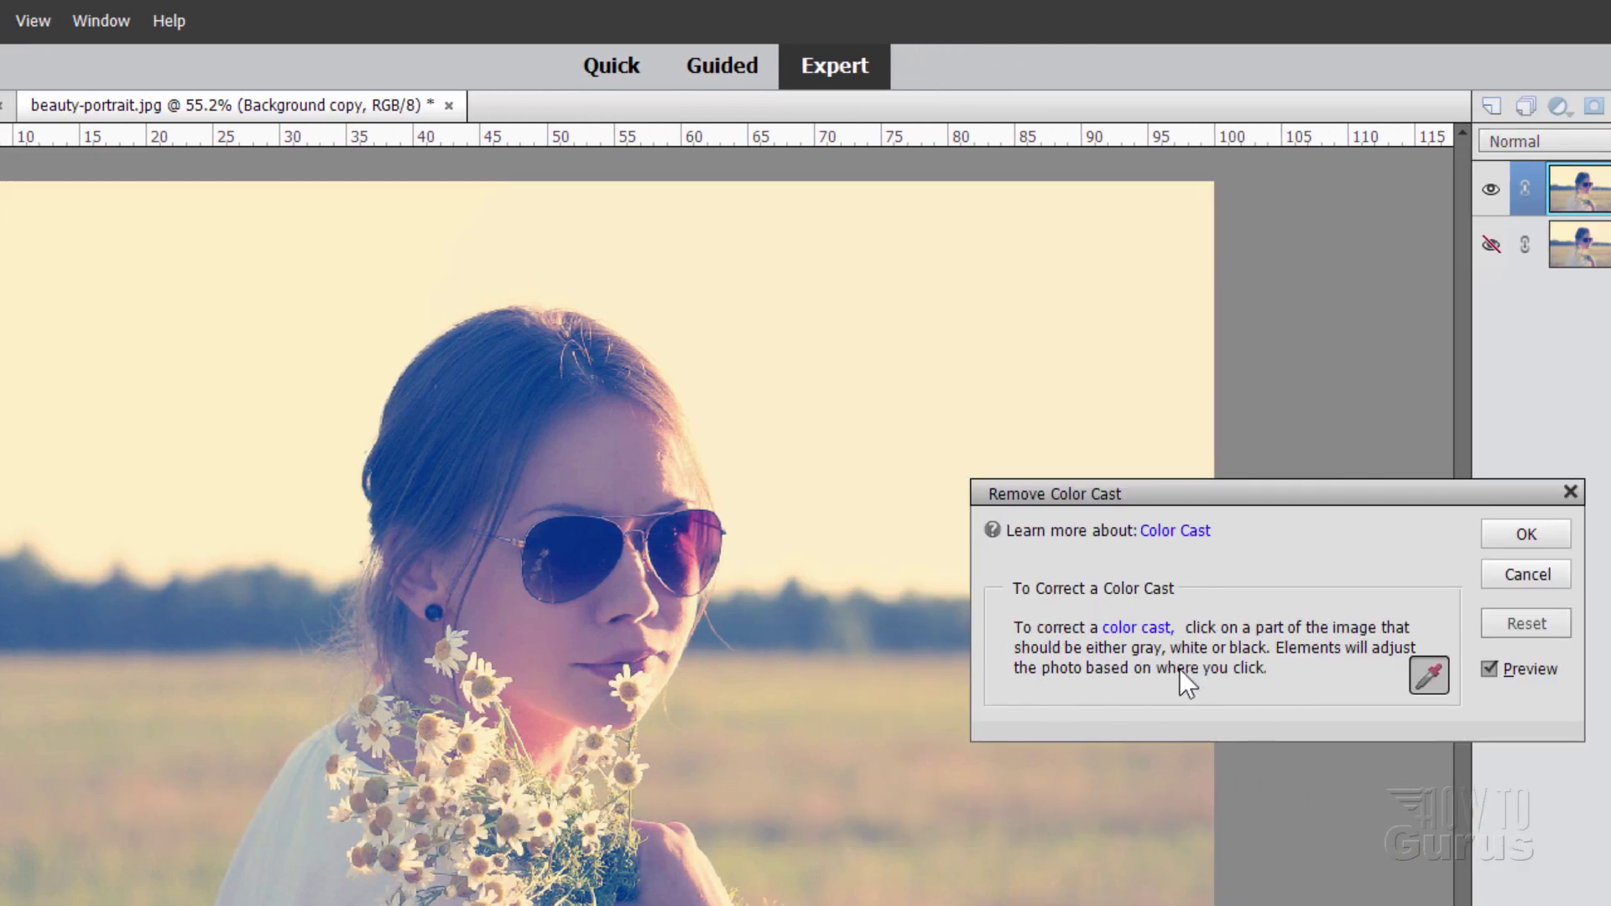
pyautogui.click(792, 418)
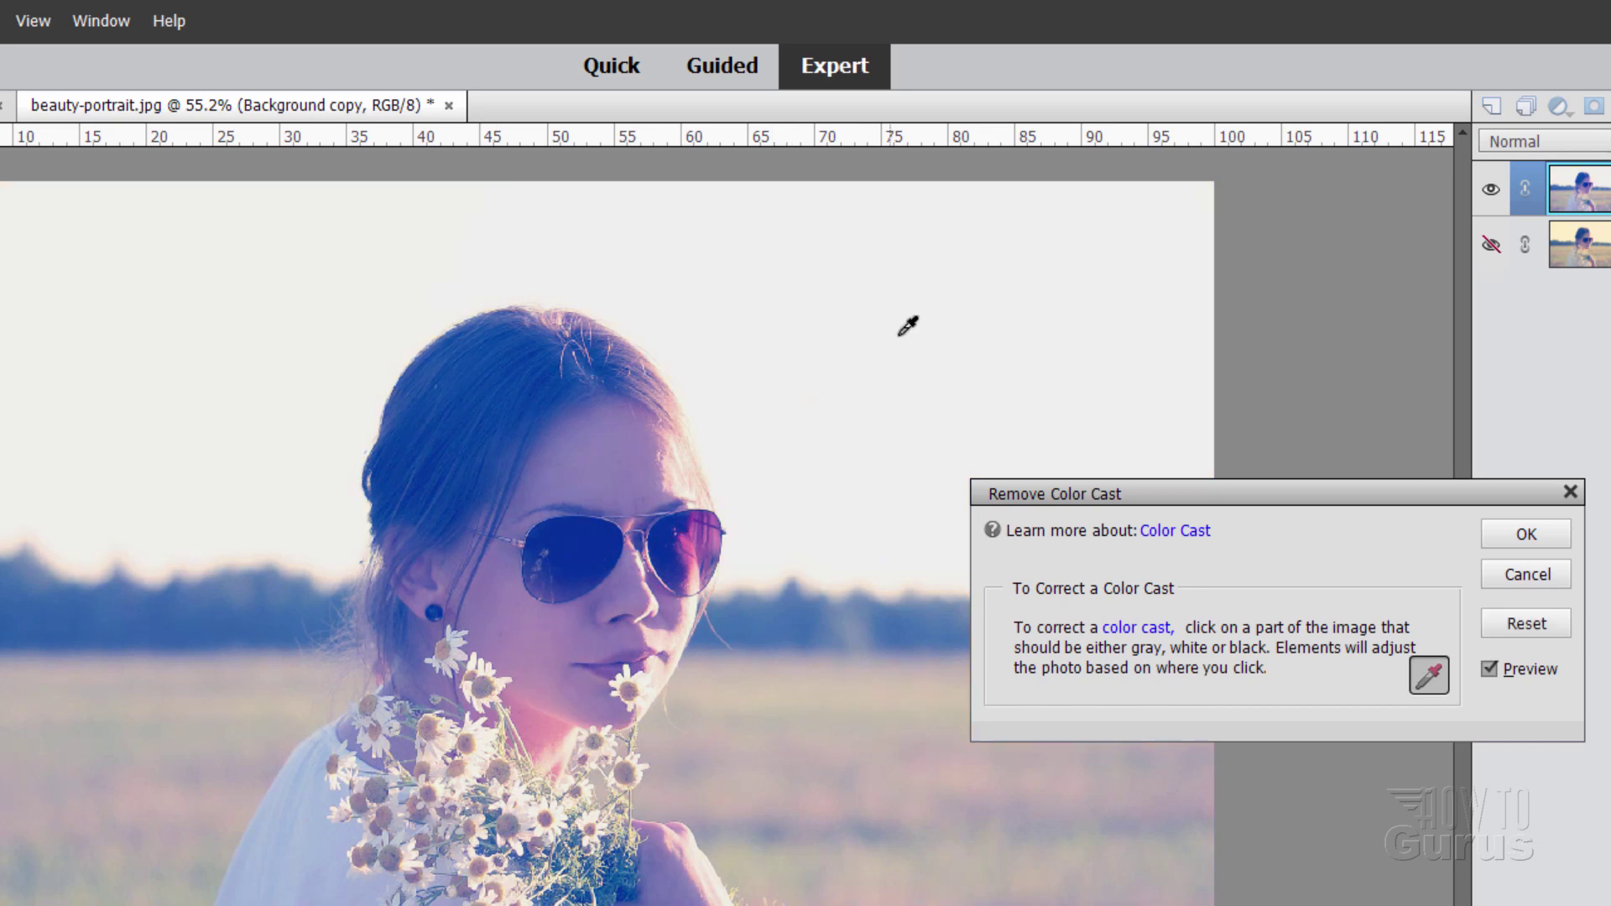
pyautogui.click(1525, 536)
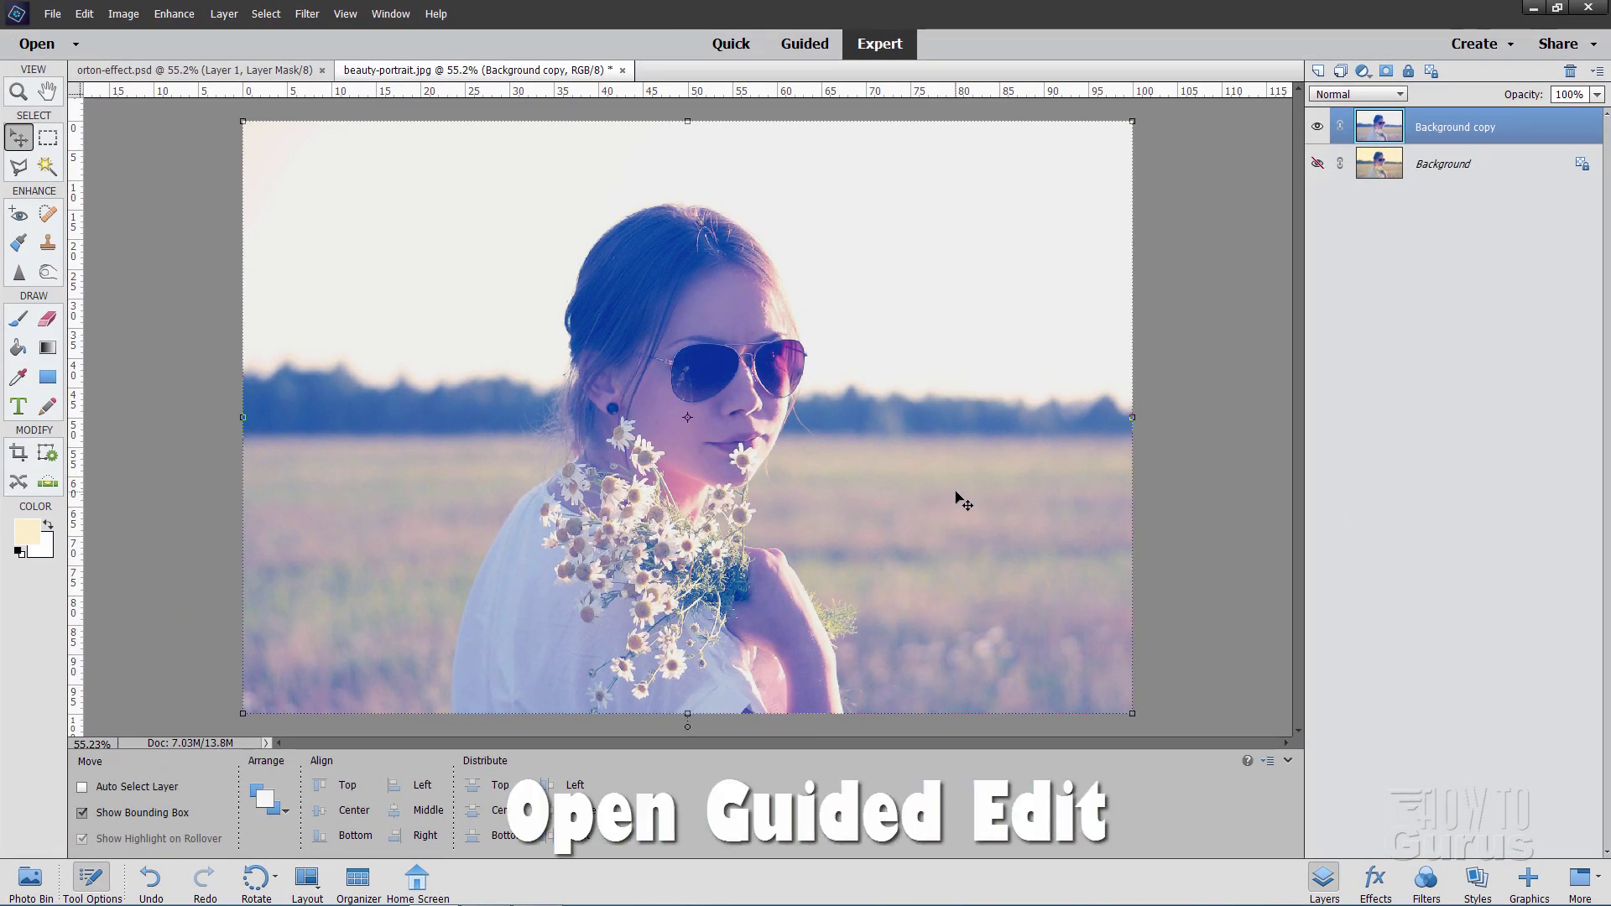
# - Start the Orton Effect guided edit from Guided mode's Special Edits
pyautogui.click(805, 43)
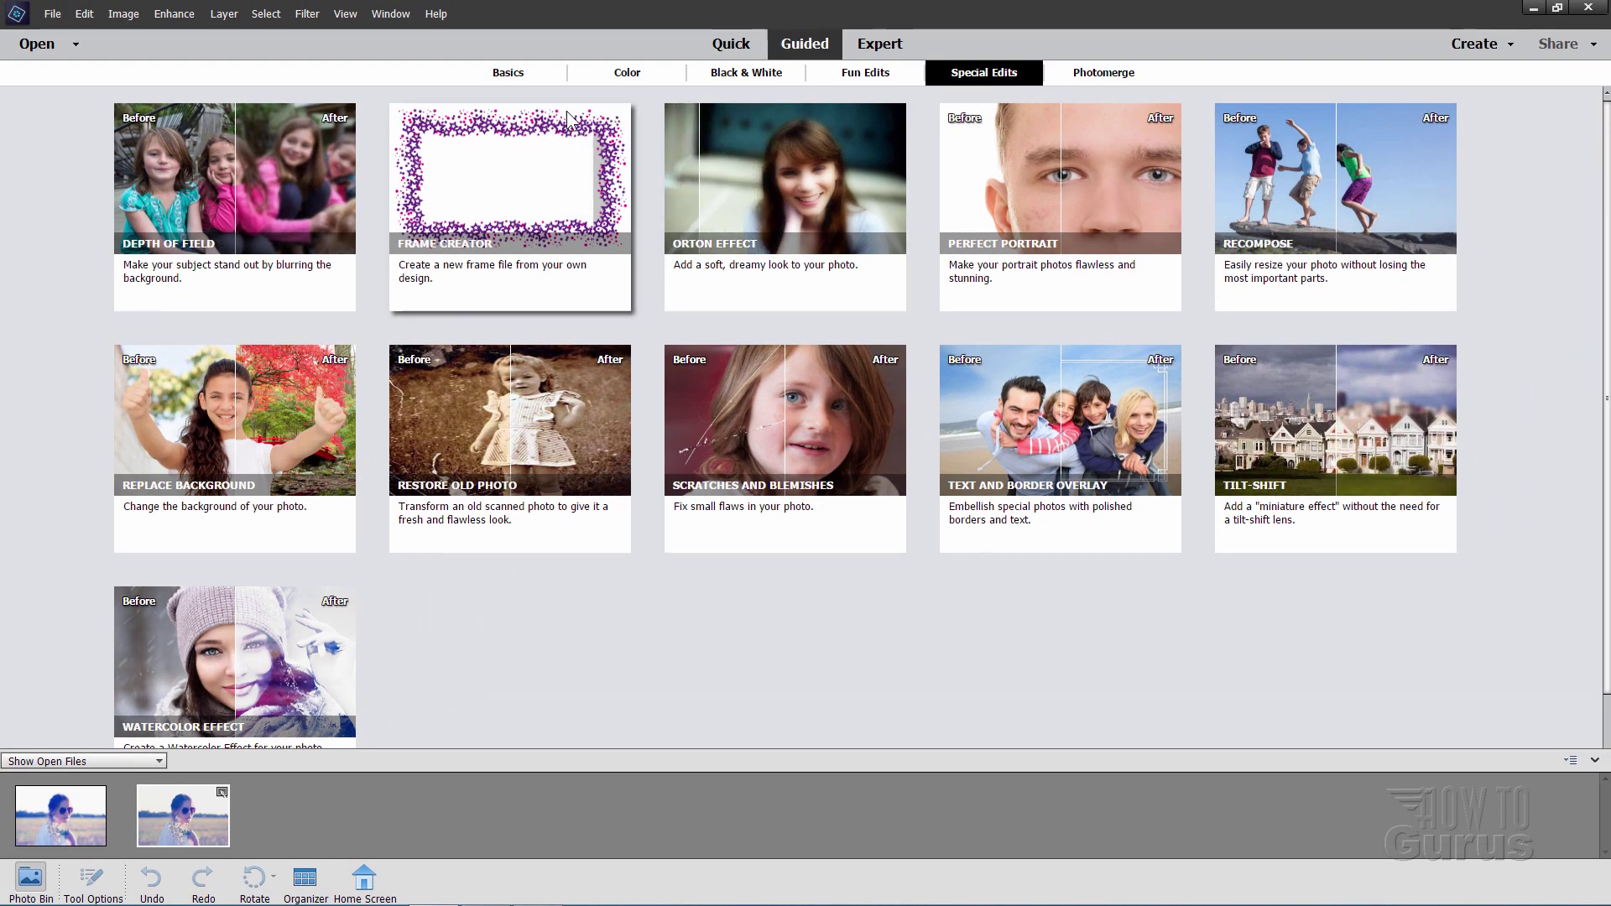
pyautogui.click(507, 72)
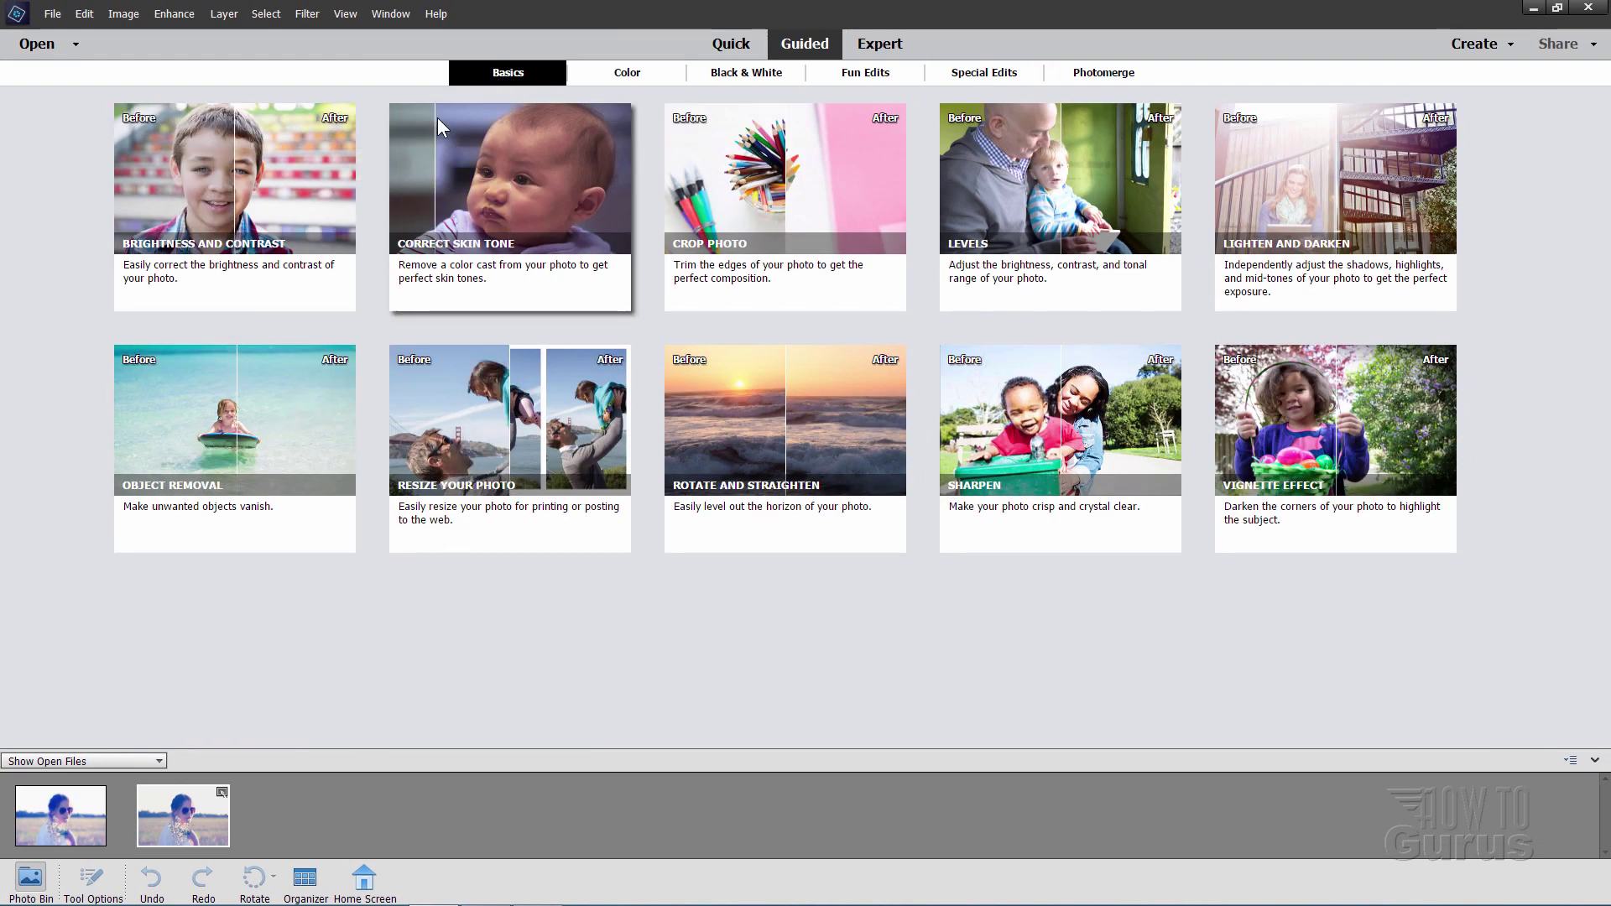
pyautogui.click(974, 75)
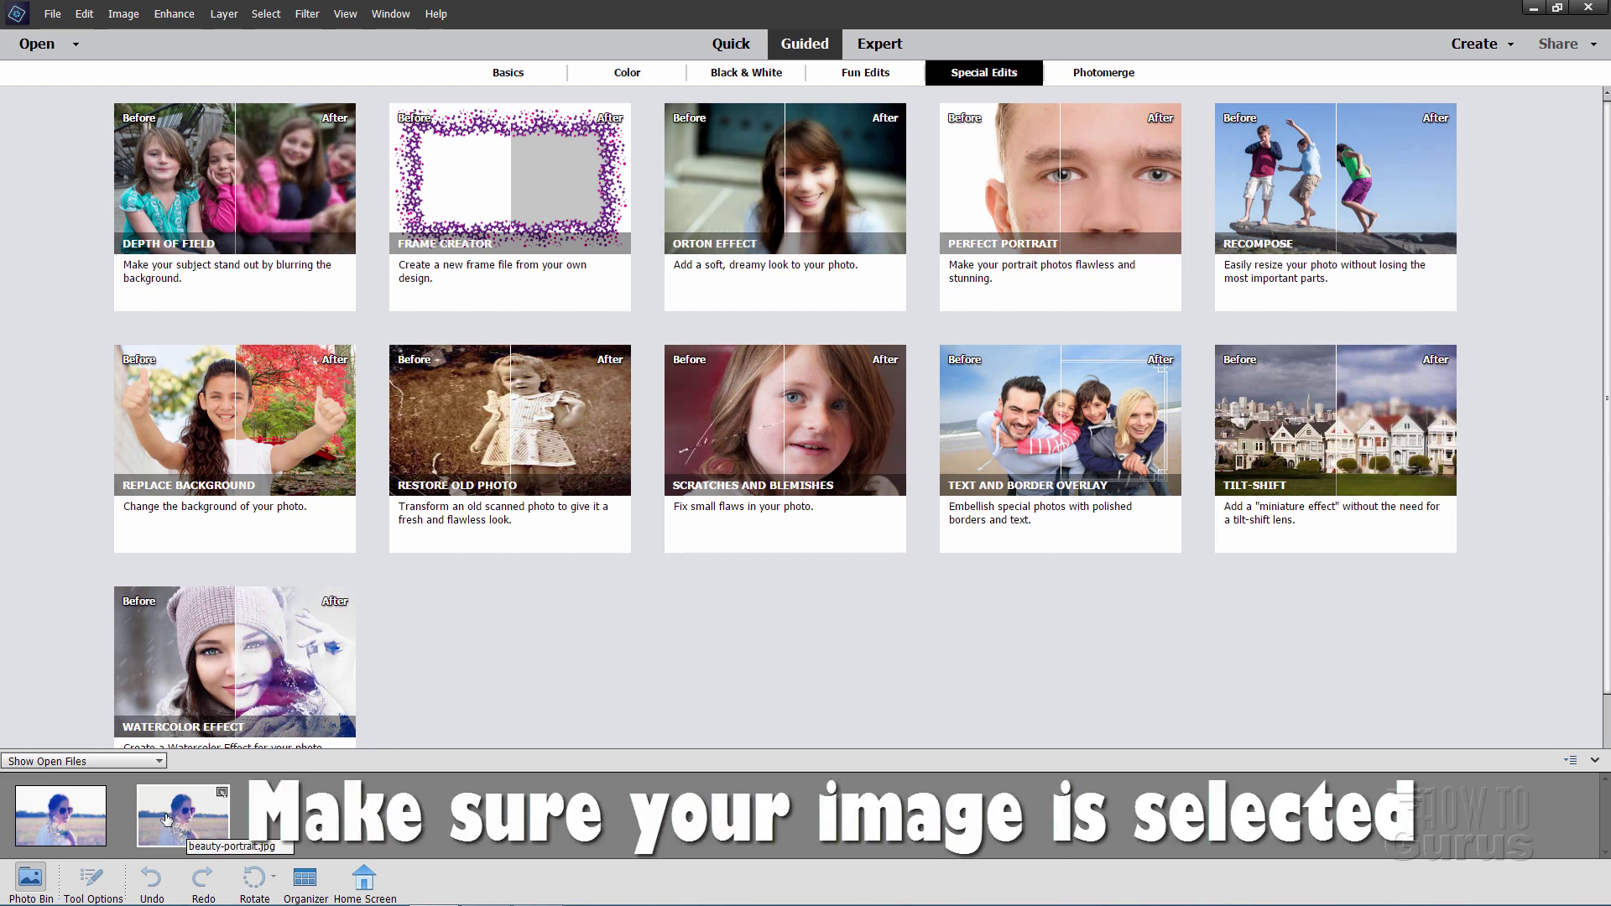
pyautogui.click(787, 184)
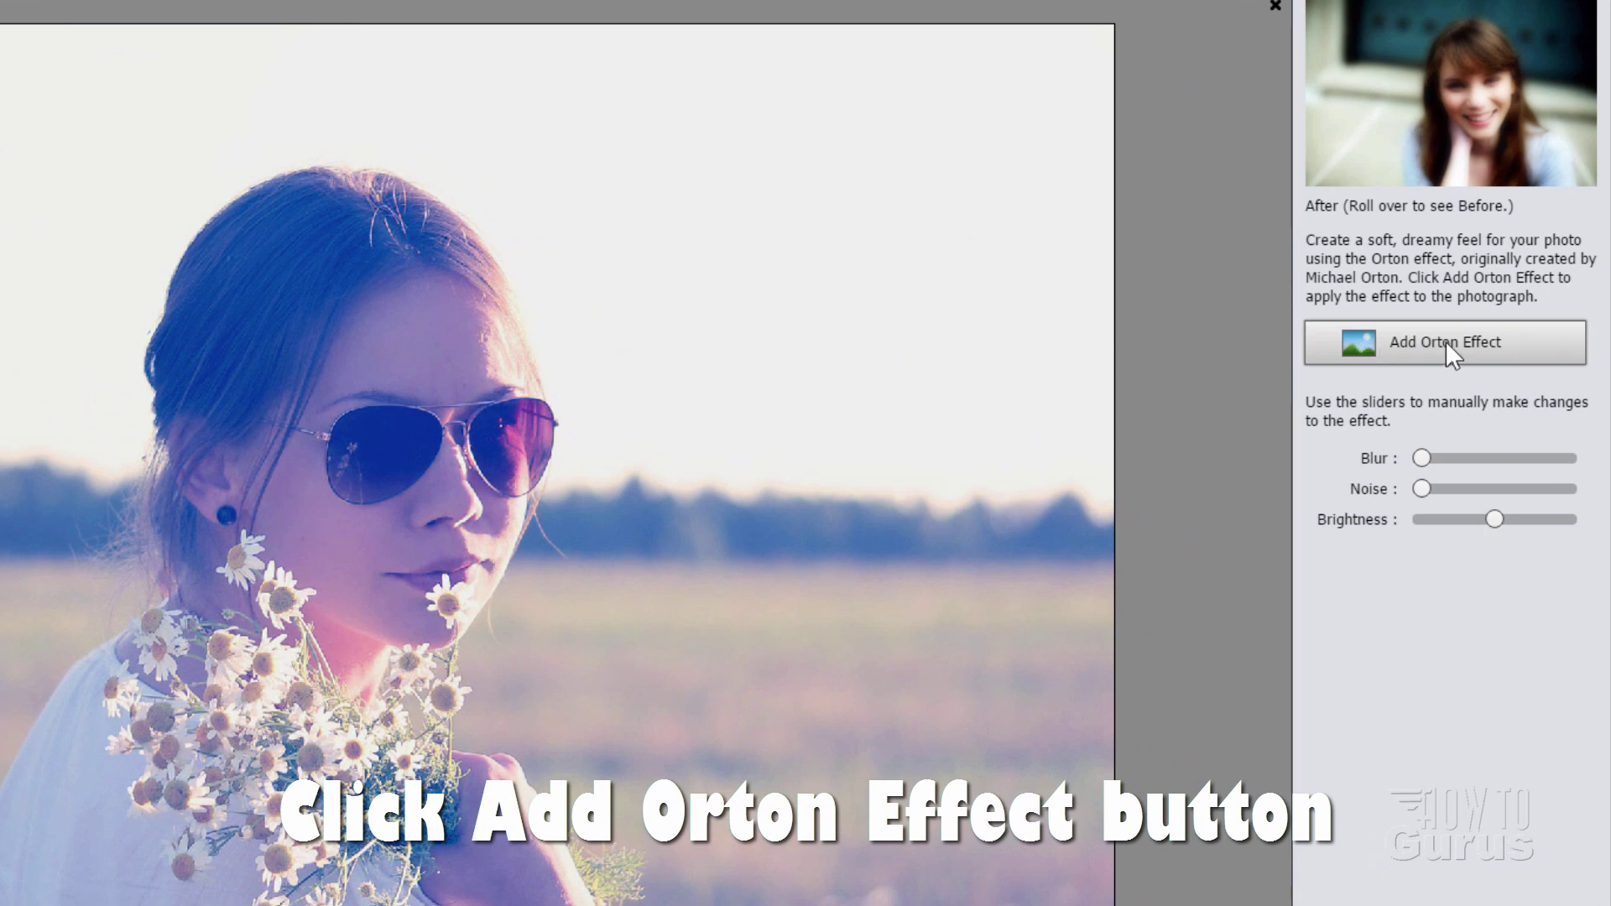
# - Add the Orton Effect, then add slight noise and raise the brightness a little
pyautogui.click(1445, 341)
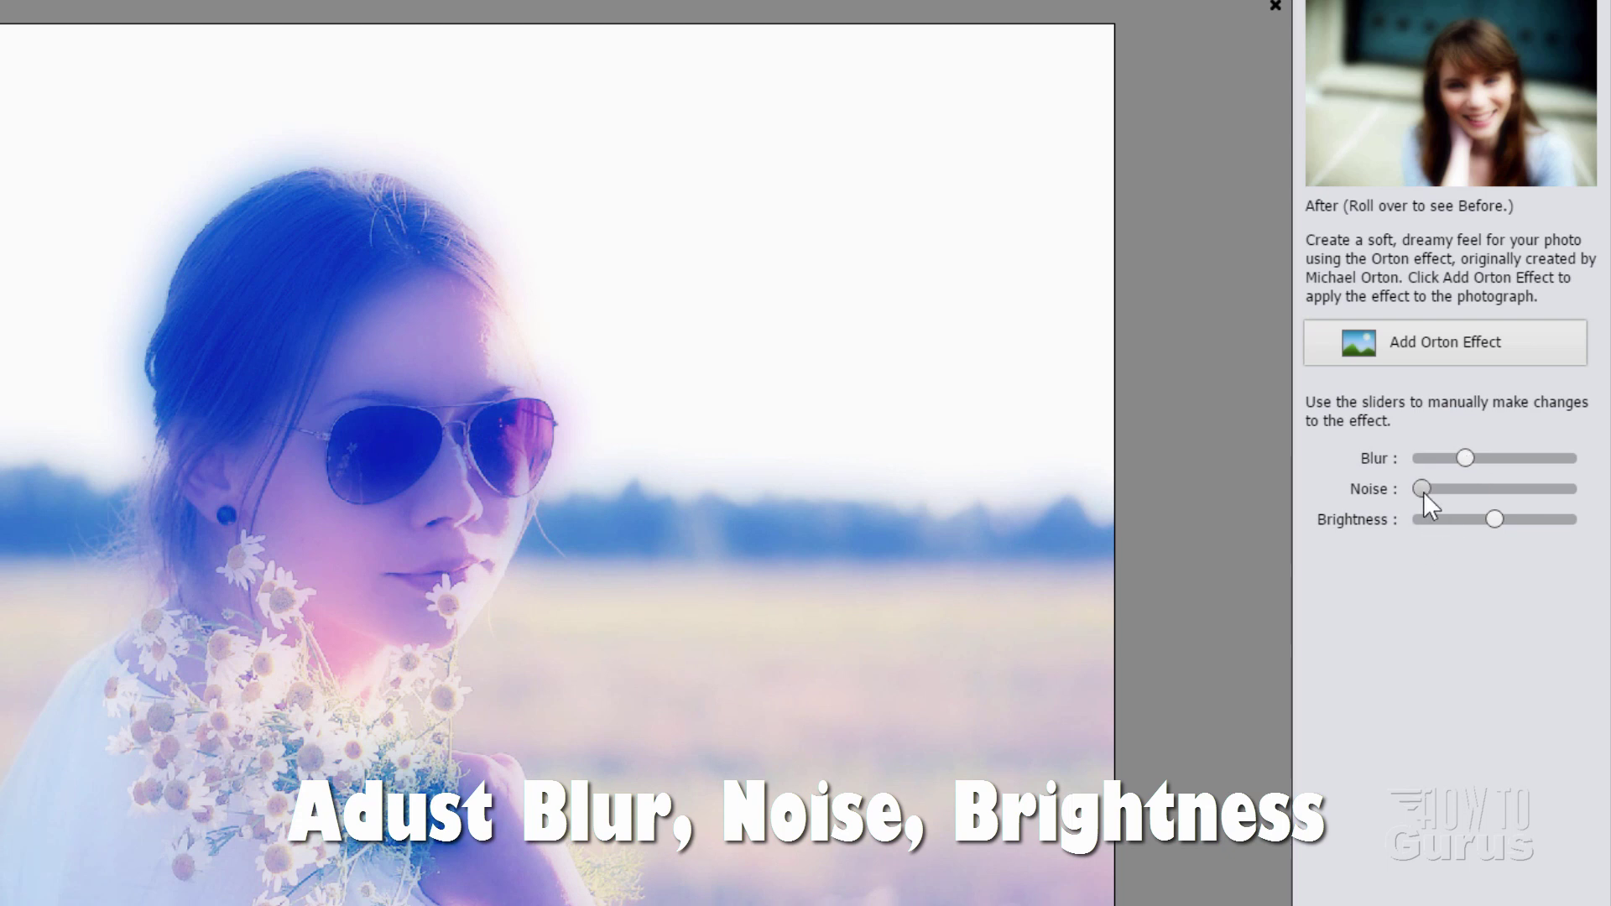
pyautogui.moveTo(1437, 489); pyautogui.dragTo(1439, 489)
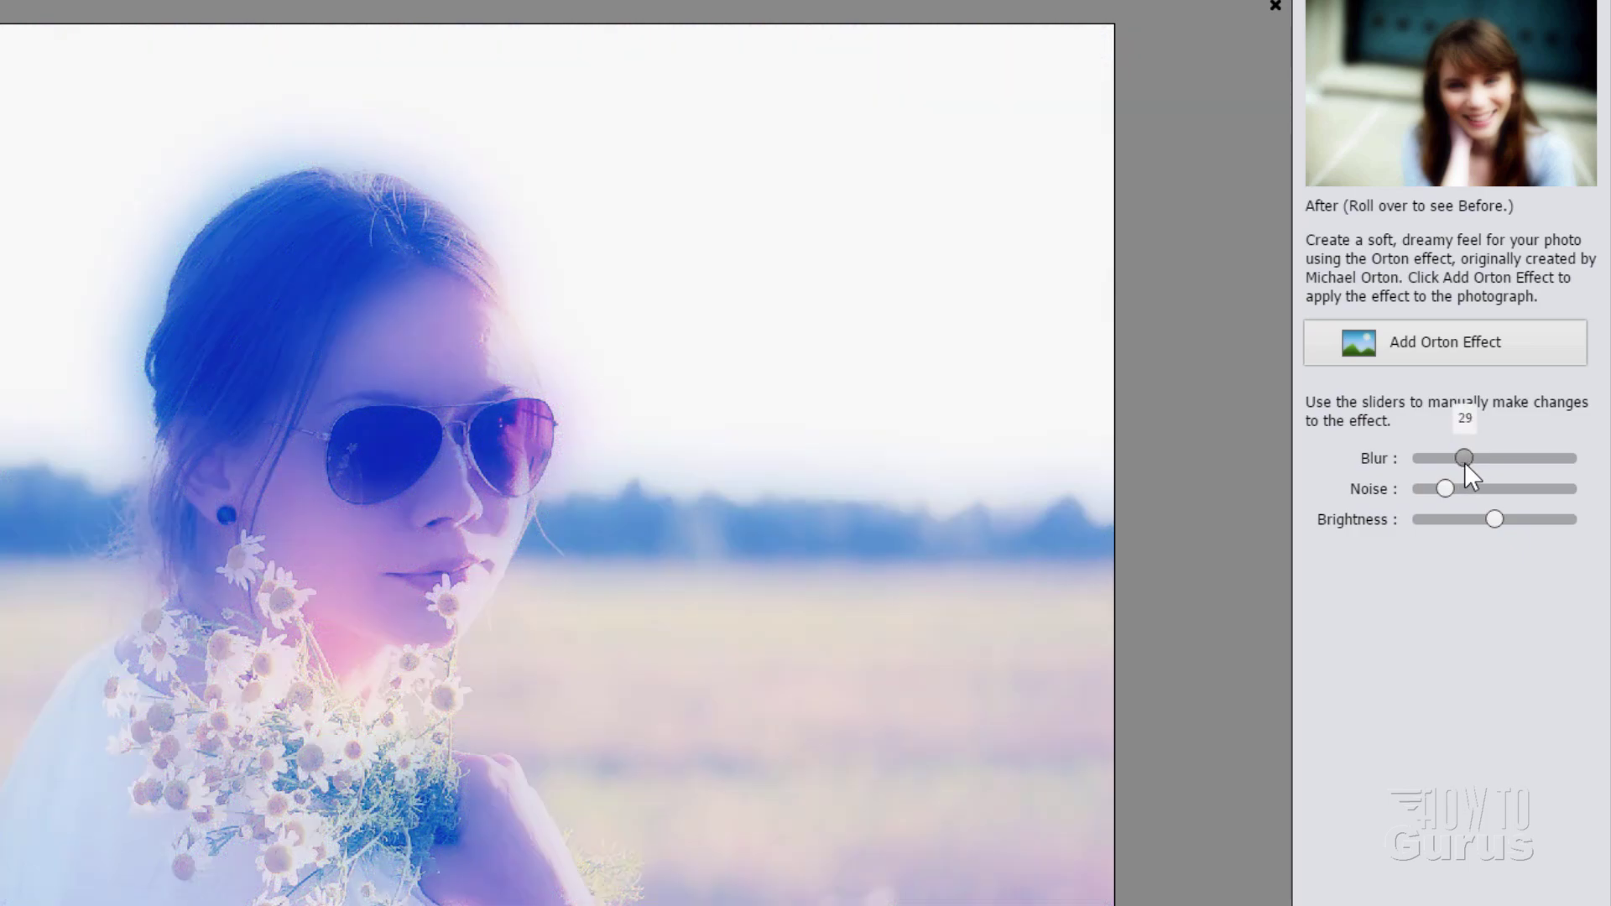
pyautogui.moveTo(1478, 517); pyautogui.dragTo(1492, 516)
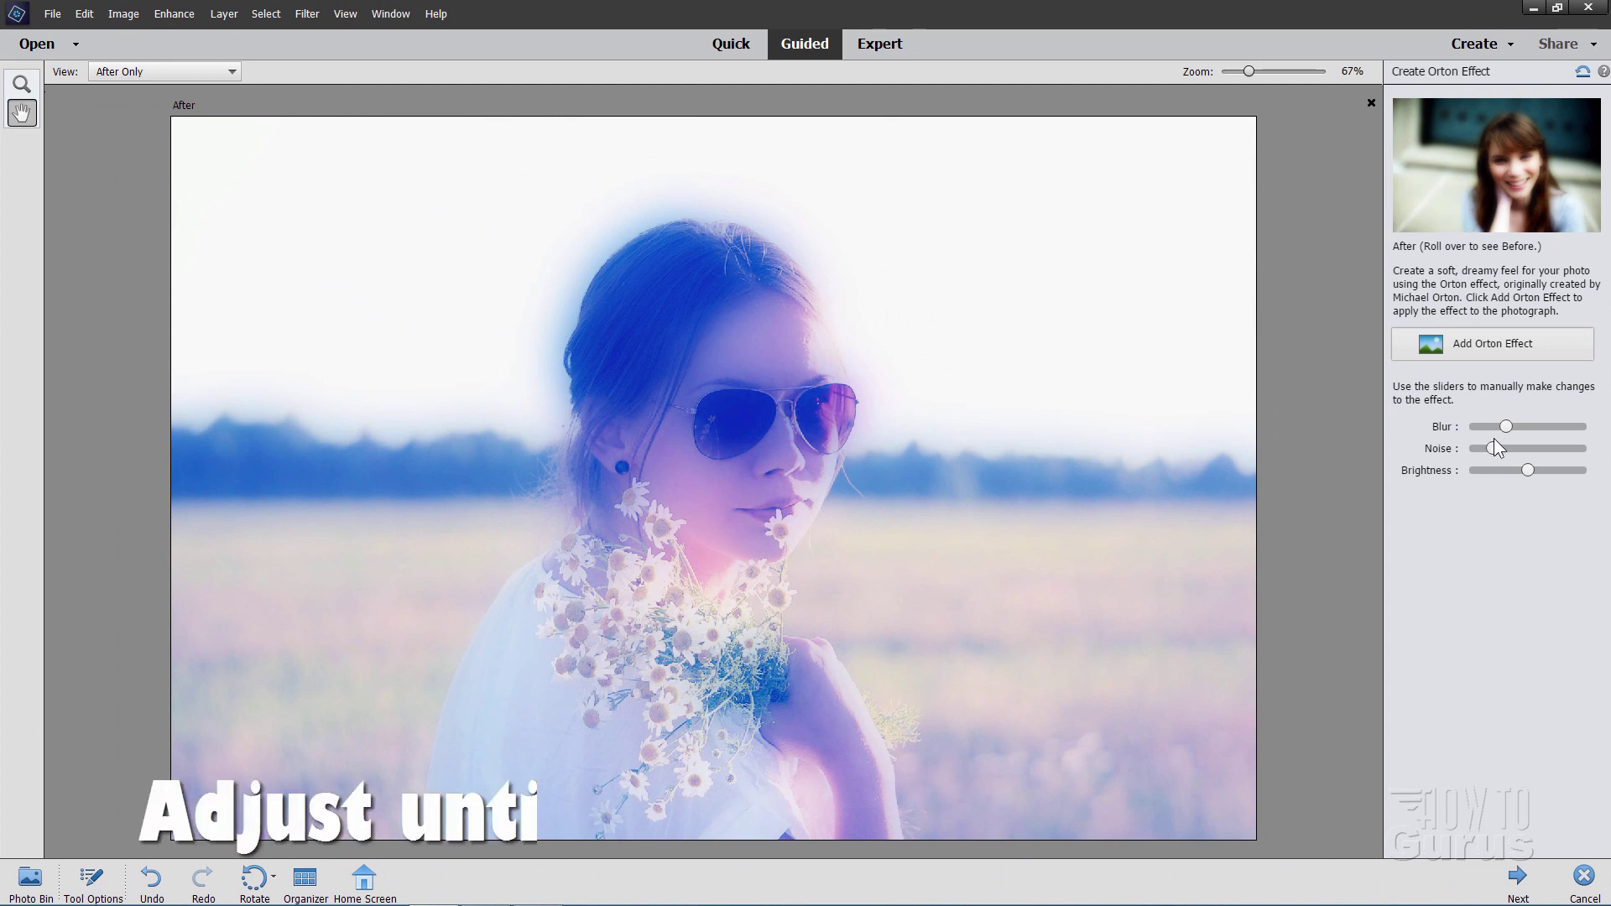
pyautogui.moveTo(1506, 432)
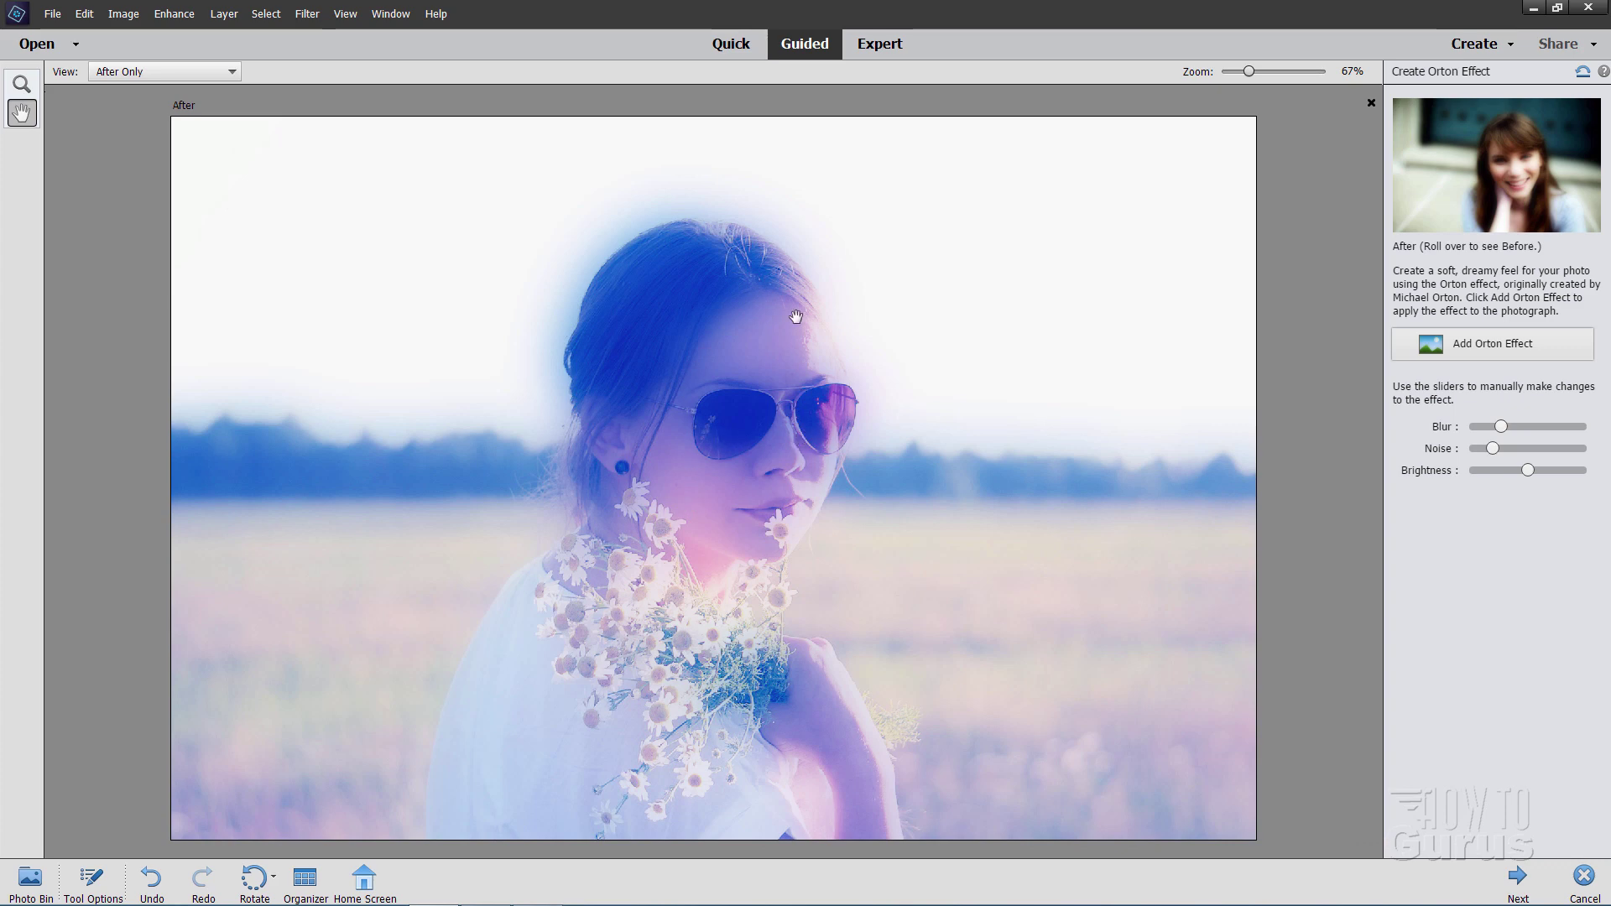
# - Continue the Orton result in Expert mode and compare the focus and blur layers on and off
pyautogui.click(1520, 877)
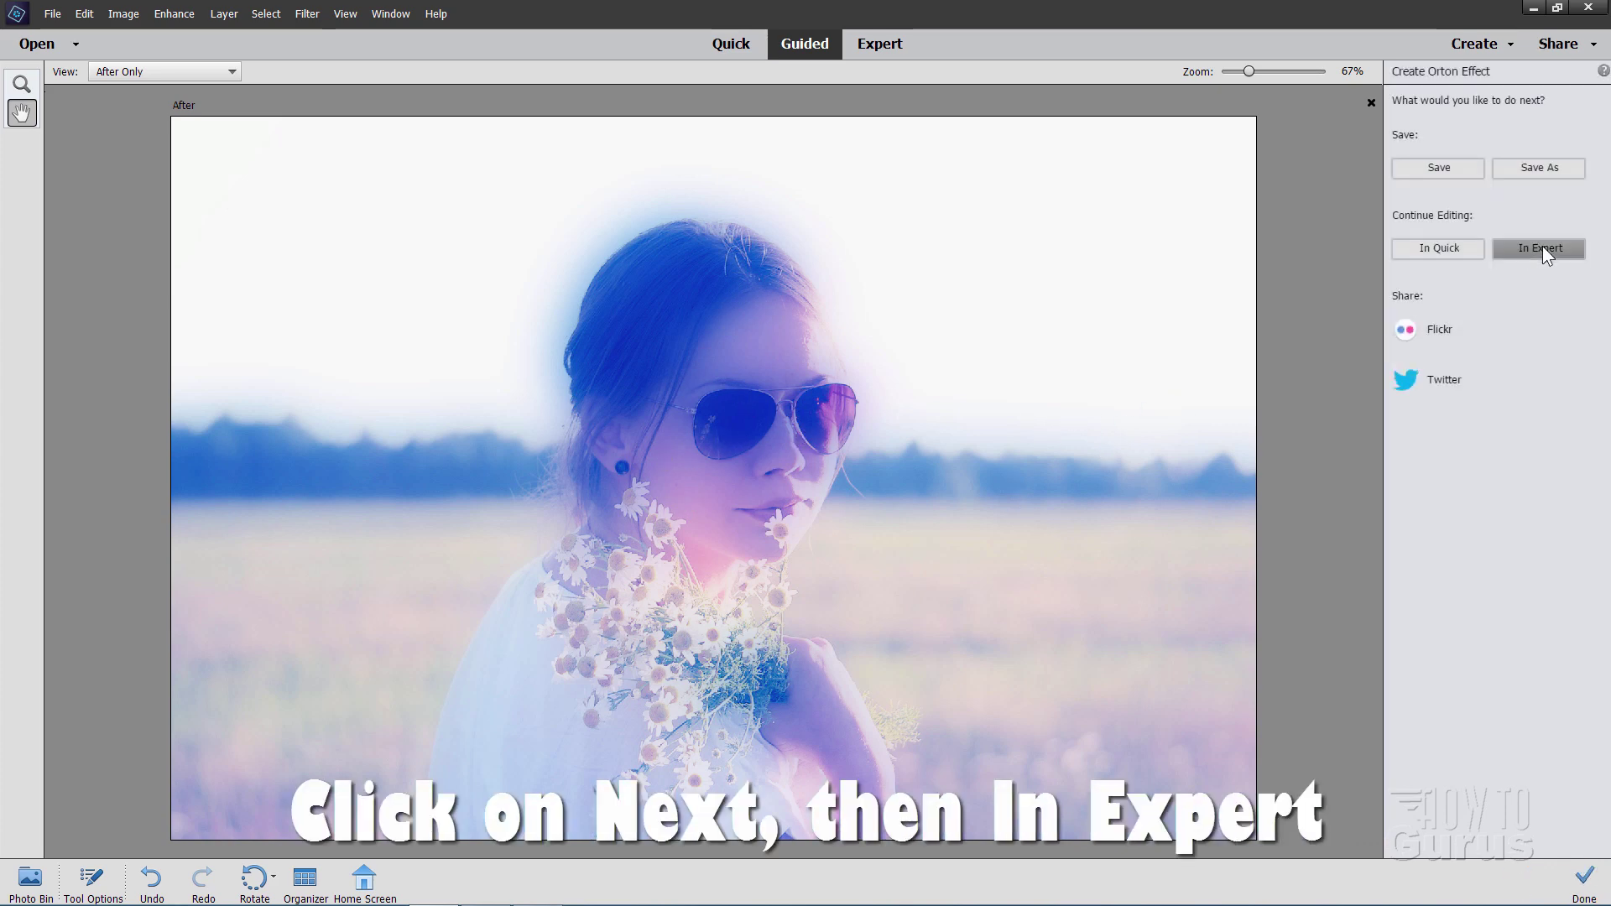
pyautogui.click(1542, 247)
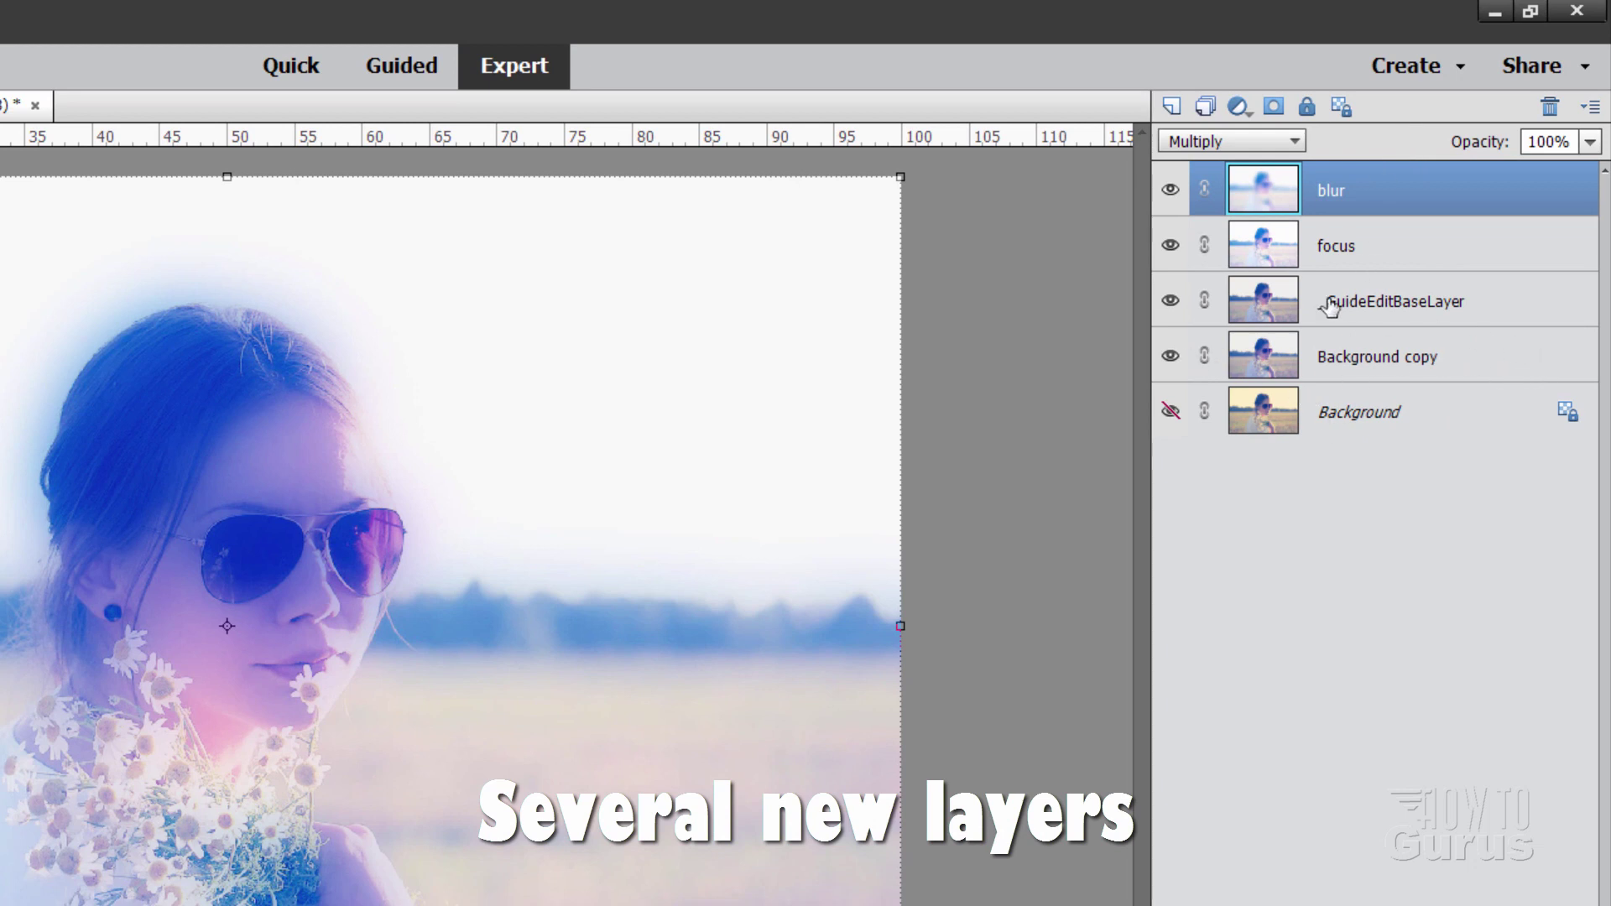
pyautogui.click(1172, 248)
pyautogui.click(1171, 248)
pyautogui.click(1171, 248)
pyautogui.click(1171, 248)
pyautogui.click(1170, 192)
pyautogui.click(1170, 193)
pyautogui.click(1171, 192)
pyautogui.click(1170, 193)
# - Merge visible layers into Layer 1 with Ctrl+Shift+Alt+E, hide blur, show _GuideEditBaseLayer
pyautogui.click(1170, 302)
pyautogui.click(1170, 356)
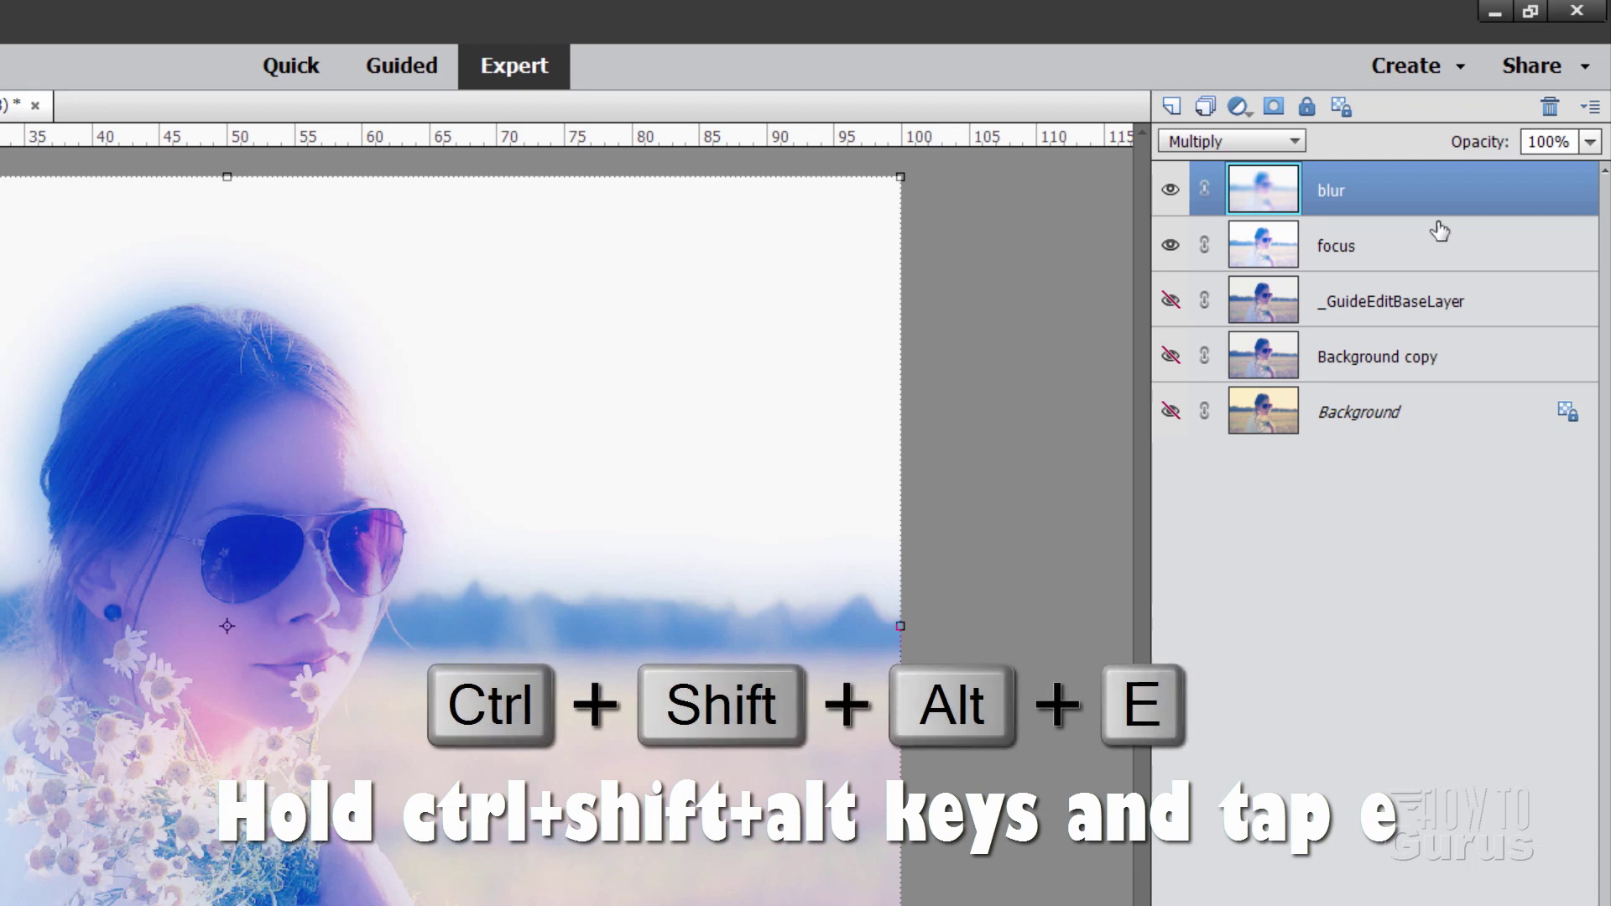
pyautogui.hotkey('ctrl', 'shift', 'alt', 'e')
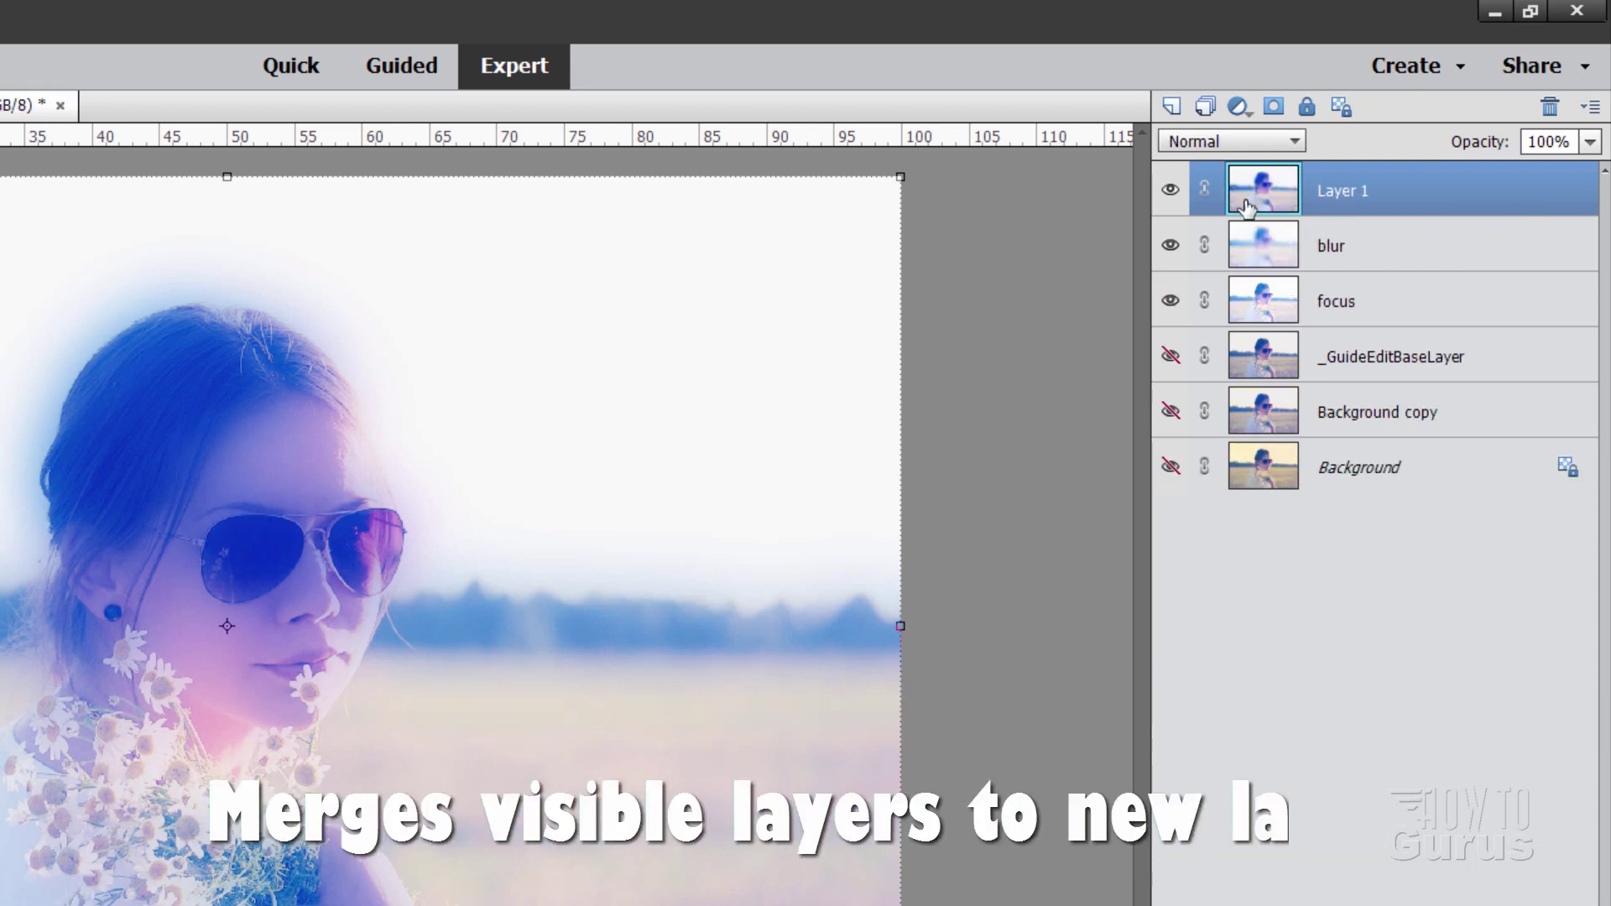
pyautogui.click(1169, 246)
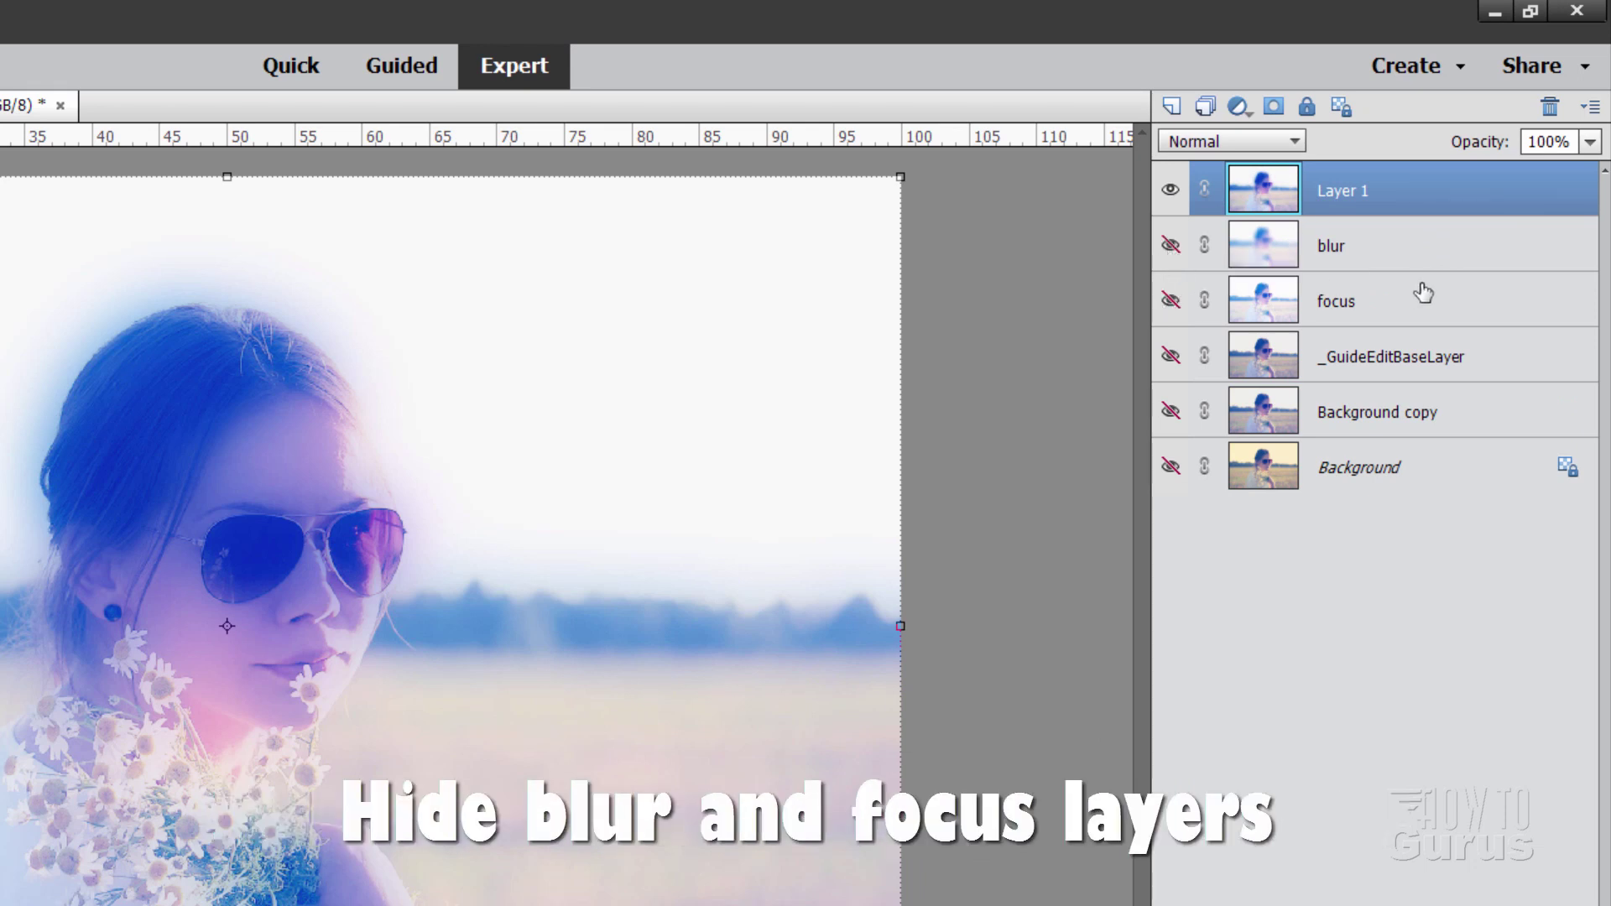
pyautogui.click(1393, 361)
pyautogui.click(1256, 201)
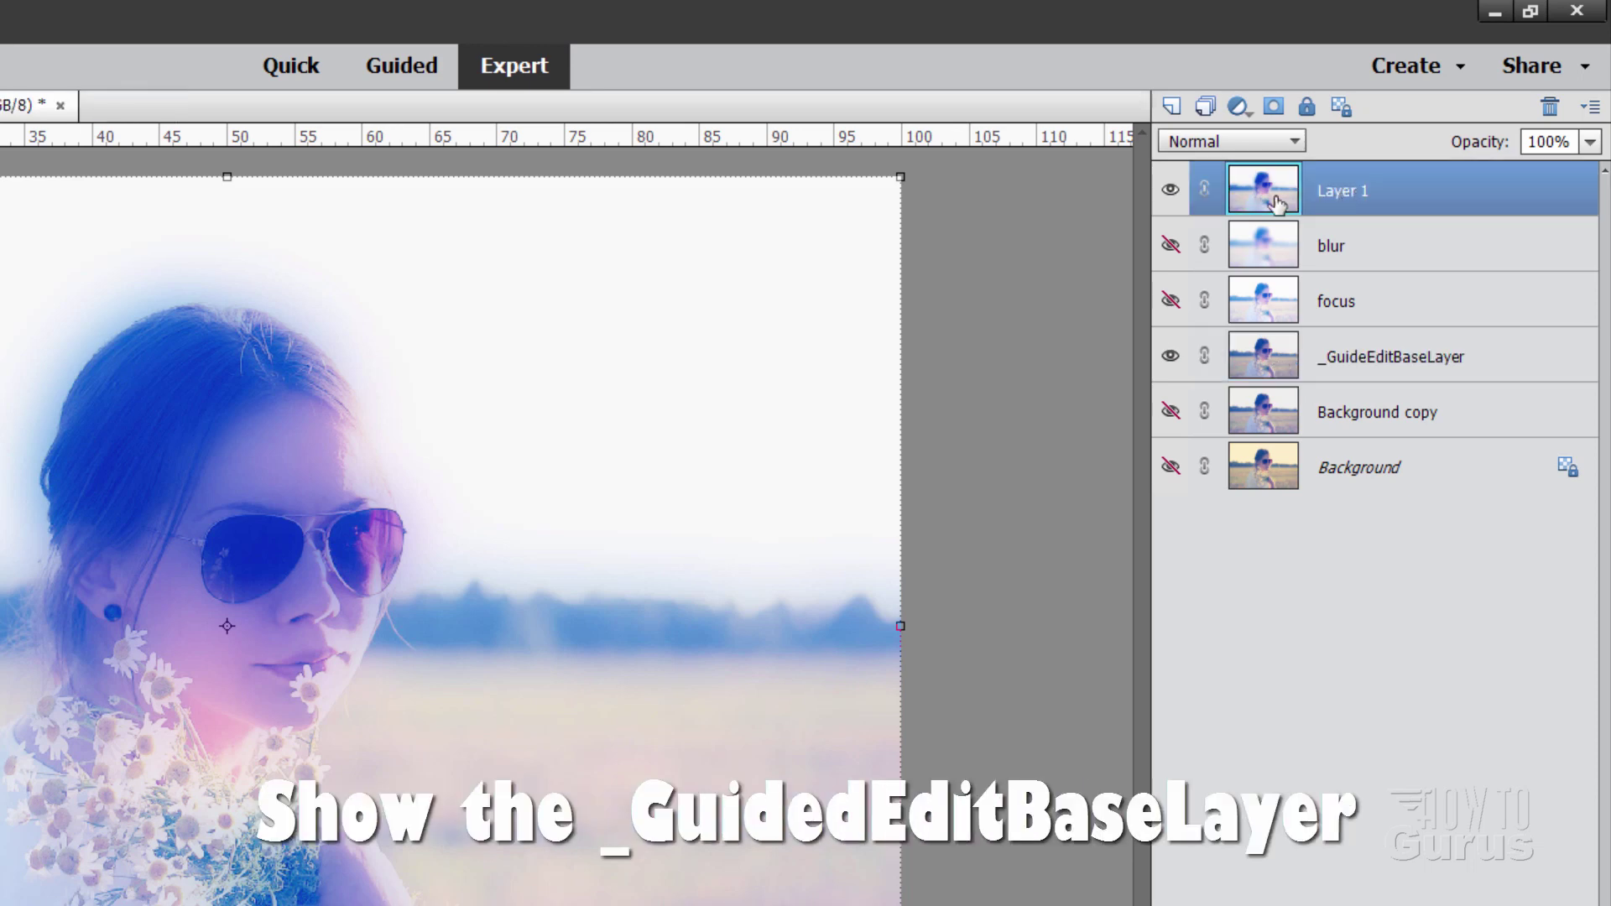
# - Add a mask to Layer 1 and paint the face and flowers with a 25% opacity brush
pyautogui.click(1274, 107)
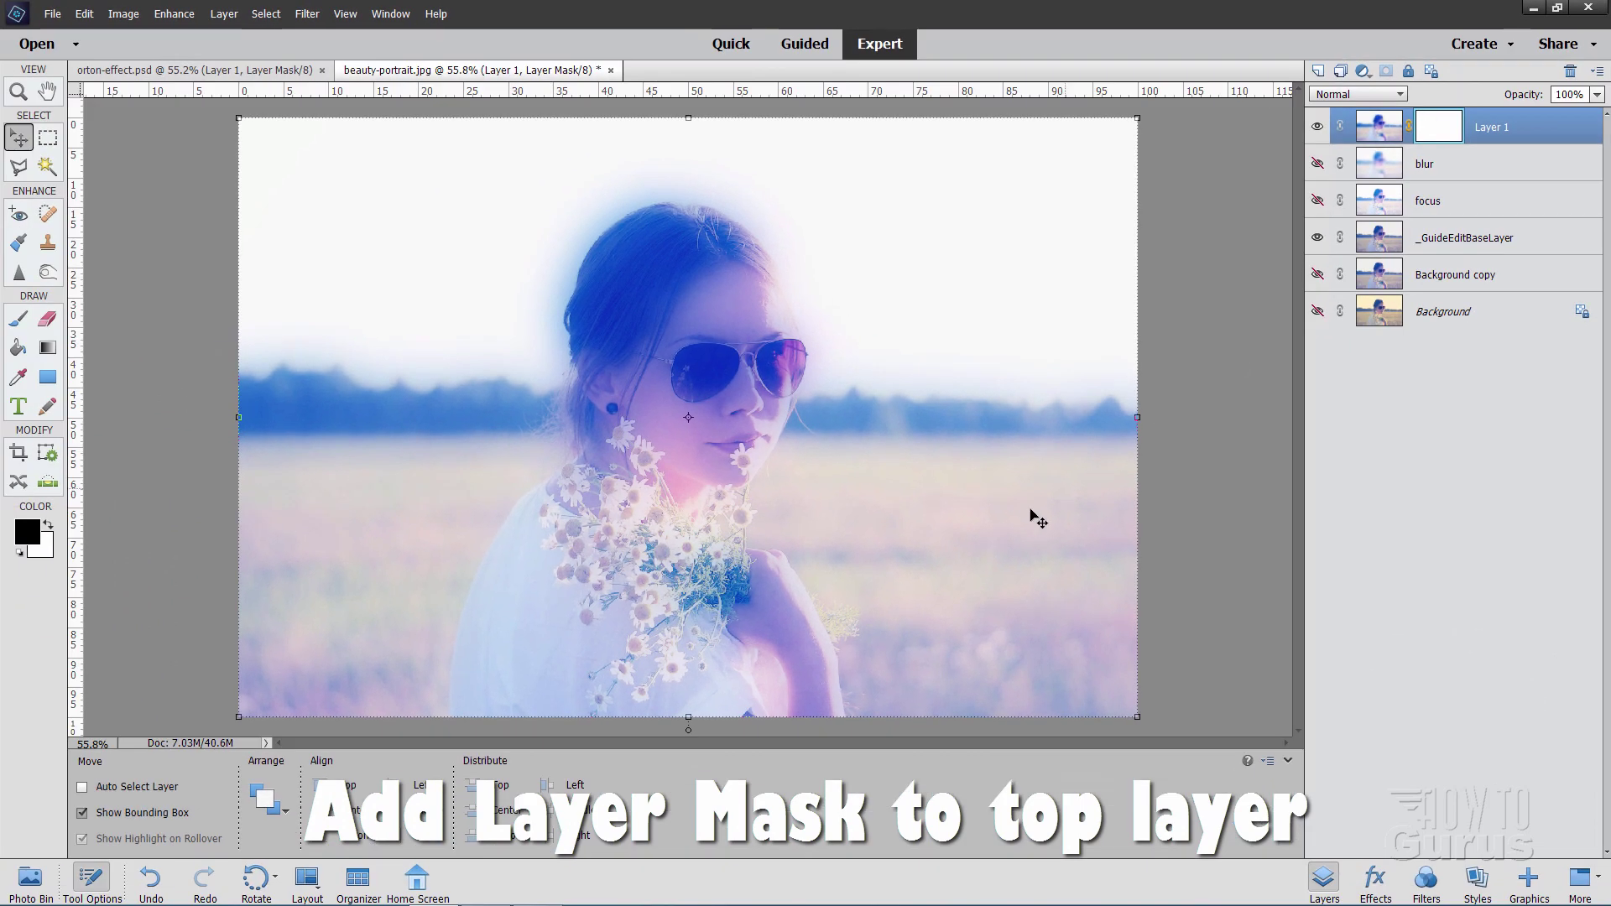
pyautogui.click(18, 317)
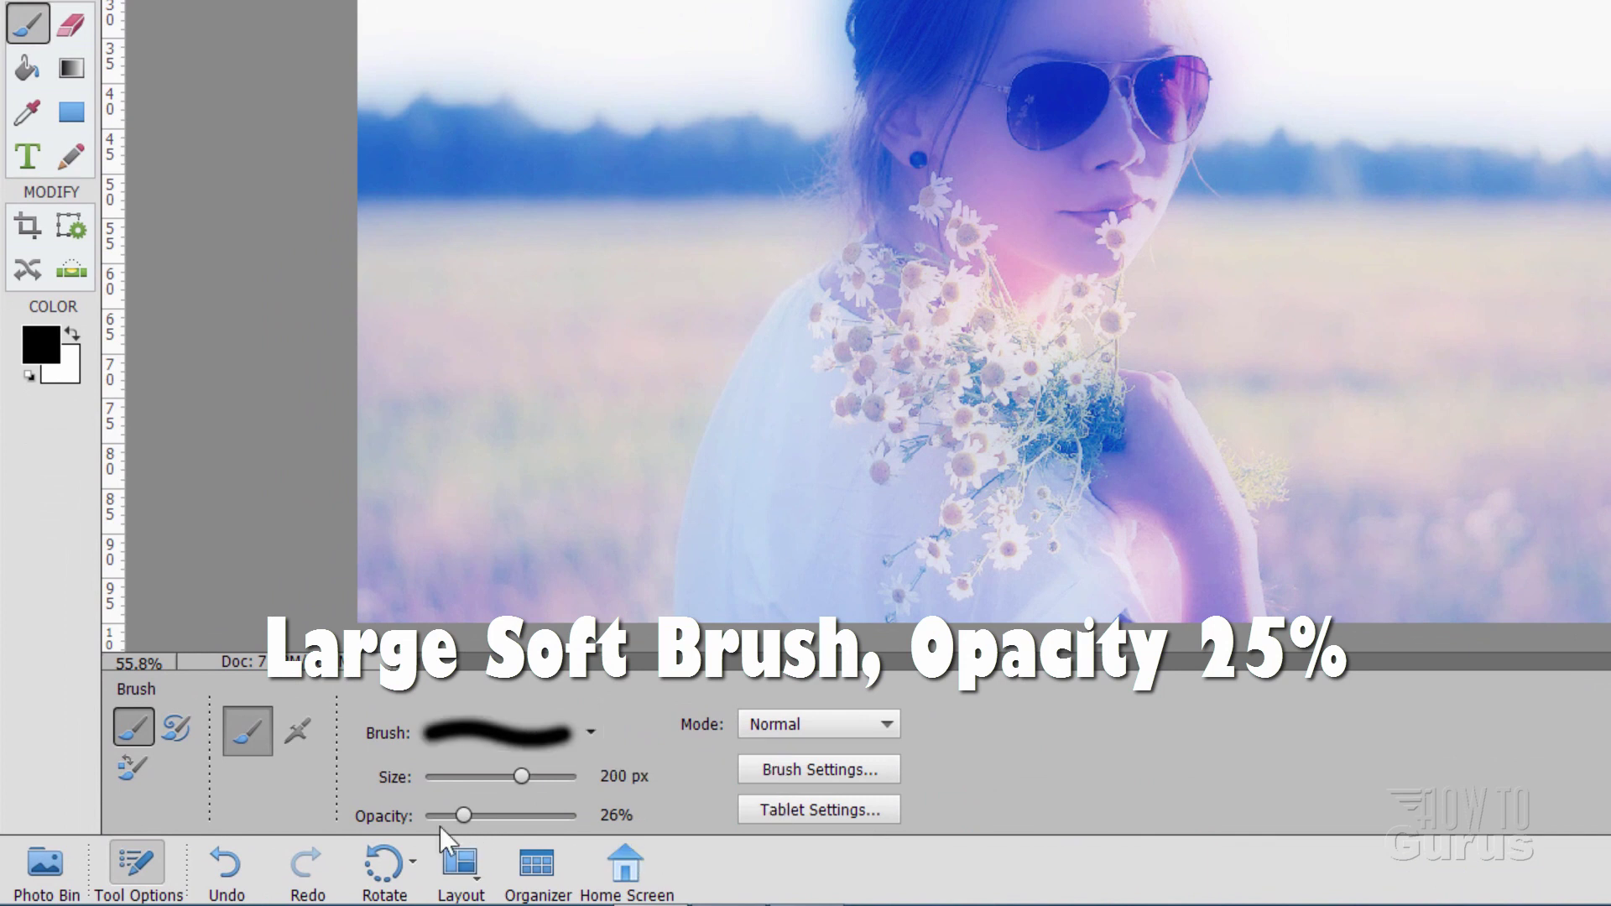
pyautogui.doubleClick(642, 816)
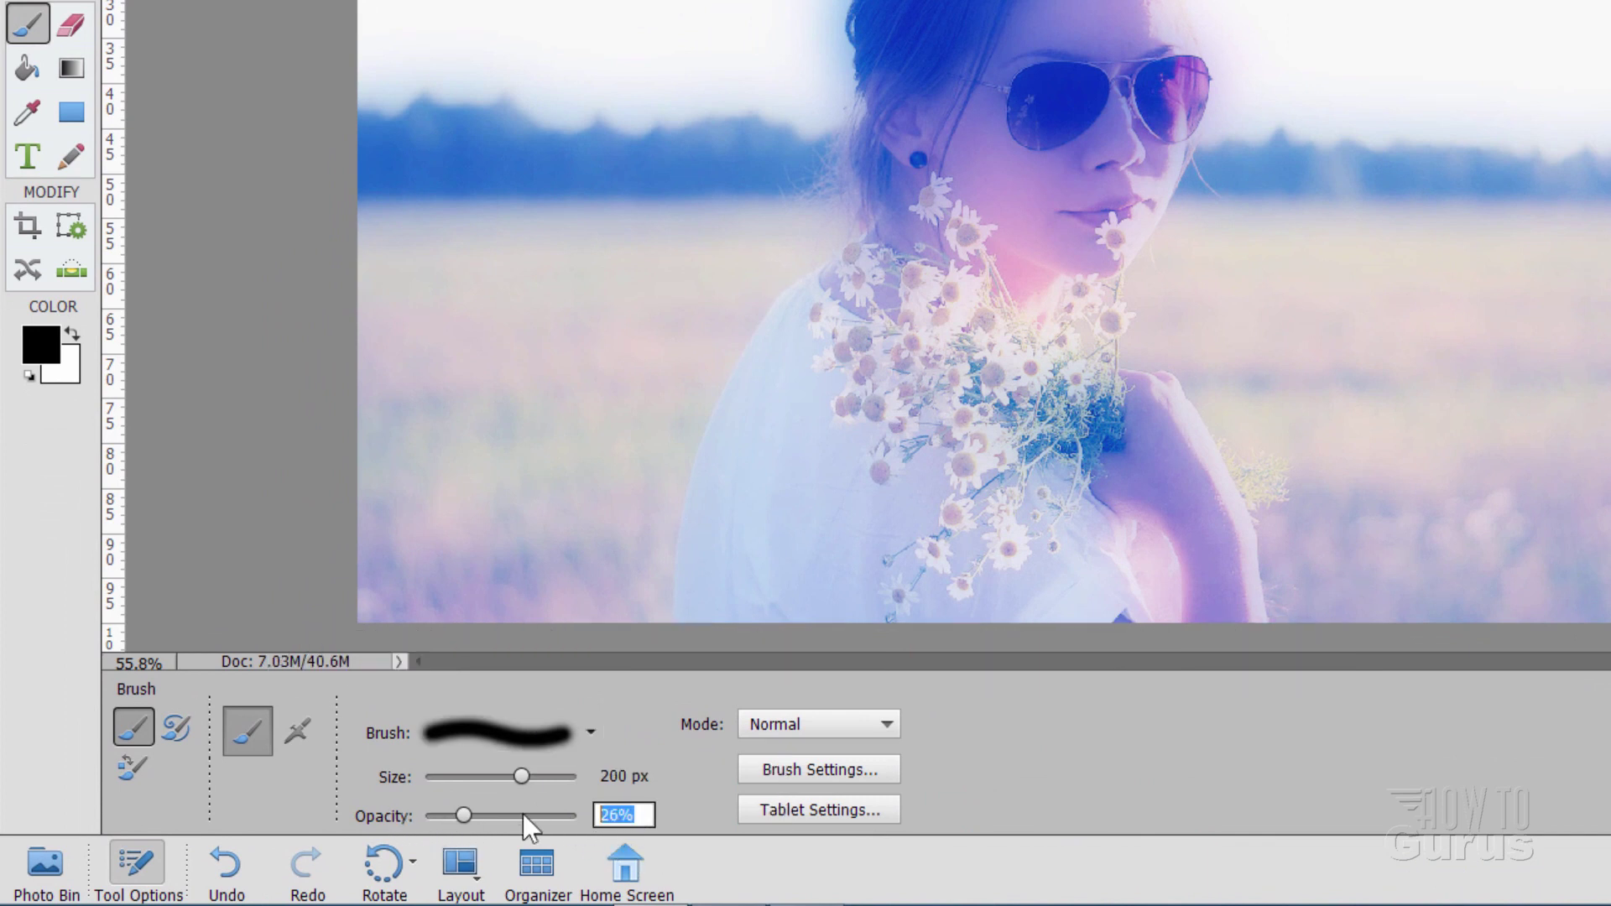
pyautogui.write('25')
pyautogui.press('Return')
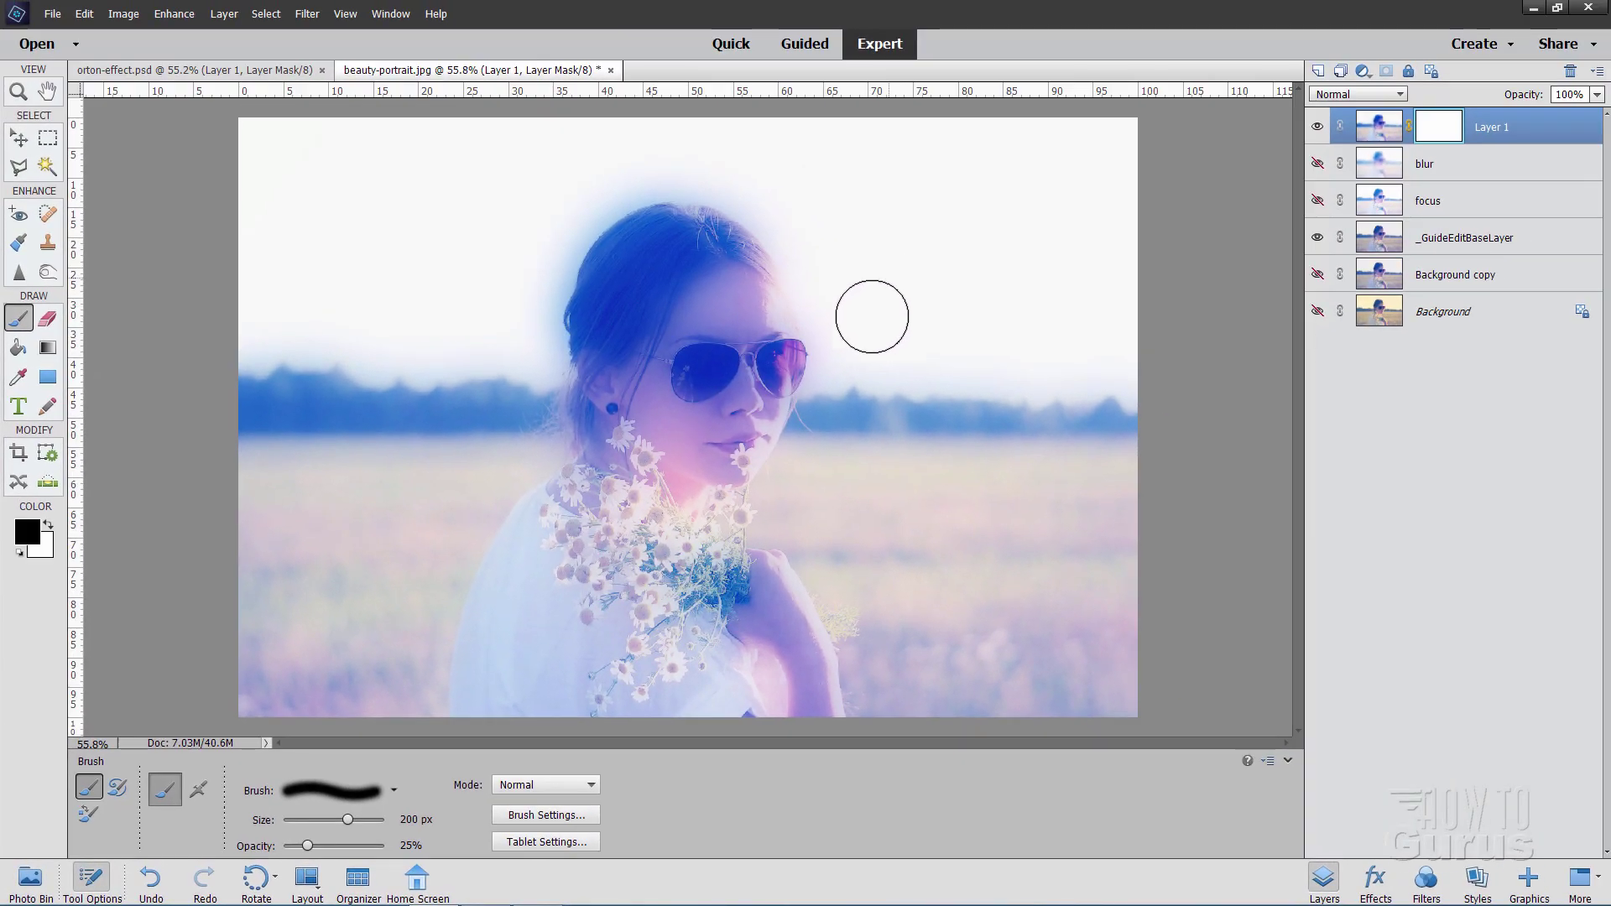
pyautogui.moveTo(739, 352)
pyautogui.mouseDown()
pyautogui.moveTo(713, 292)
pyautogui.moveTo(685, 366)
pyautogui.moveTo(712, 381)
pyautogui.moveTo(724, 453)
pyautogui.moveTo(703, 417)
pyautogui.moveTo(751, 403)
pyautogui.moveTo(755, 435)
pyautogui.moveTo(783, 365)
pyautogui.moveTo(769, 377)
pyautogui.moveTo(723, 280)
pyautogui.moveTo(687, 319)
pyautogui.moveTo(693, 388)
pyautogui.moveTo(671, 400)
pyautogui.moveTo(650, 384)
pyautogui.moveTo(690, 422)
pyautogui.moveTo(672, 336)
pyautogui.moveTo(685, 304)
pyautogui.moveTo(739, 295)
pyautogui.mouseUp()
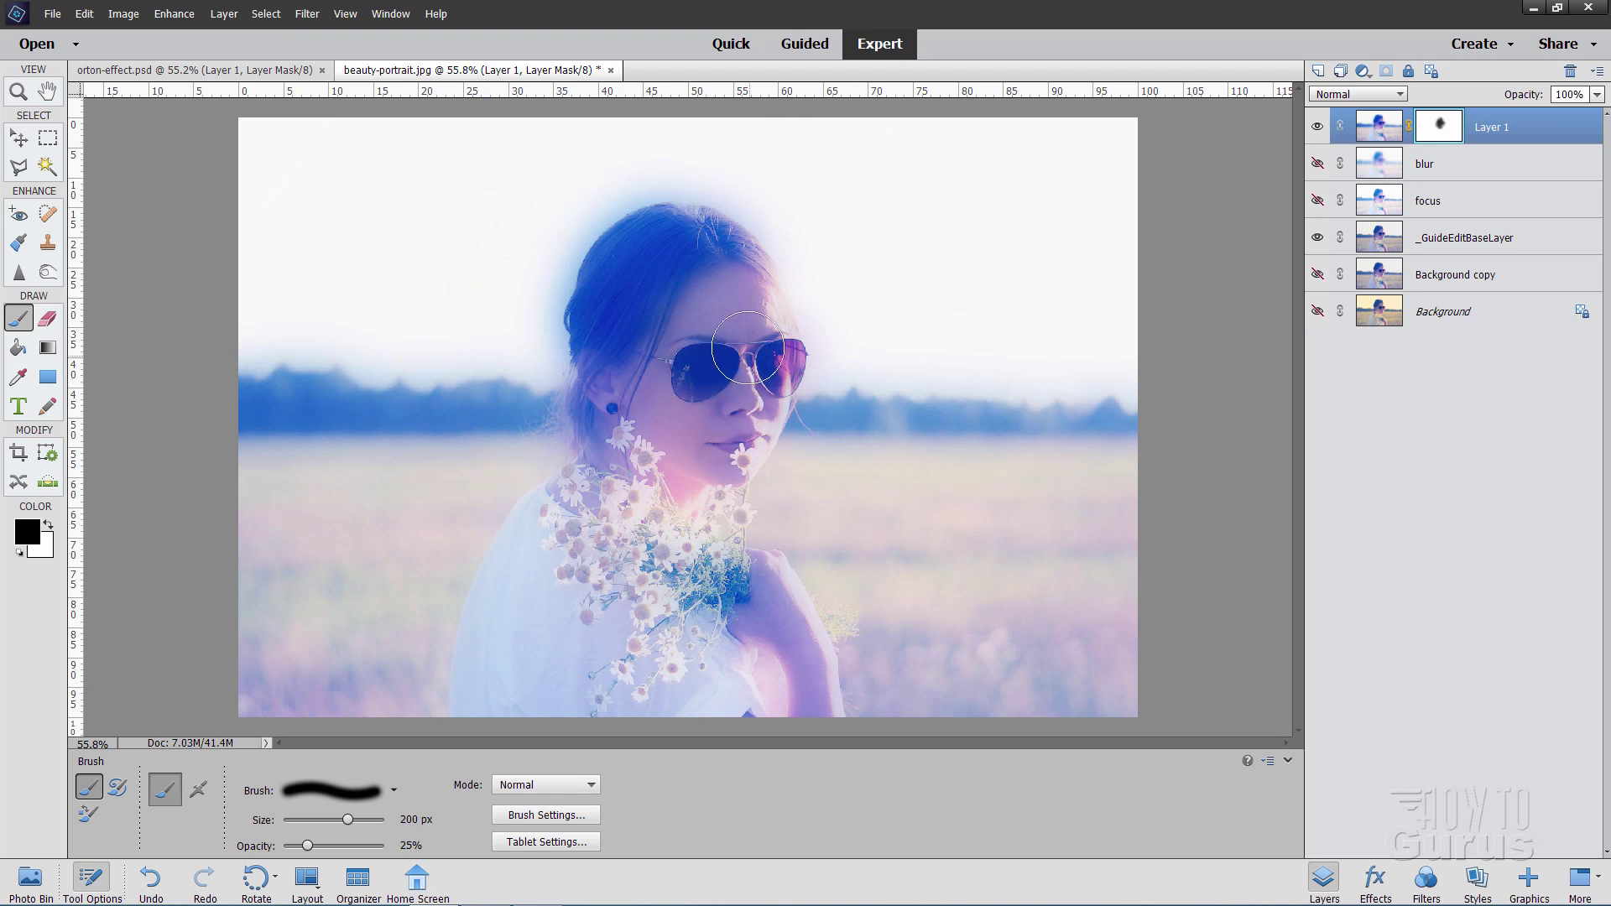
pyautogui.moveTo(730, 464)
pyautogui.mouseDown()
pyautogui.moveTo(706, 512)
pyautogui.moveTo(638, 507)
pyautogui.moveTo(704, 570)
pyautogui.moveTo(729, 529)
pyautogui.moveTo(679, 539)
pyautogui.moveTo(648, 469)
pyautogui.moveTo(667, 564)
pyautogui.moveTo(729, 565)
pyautogui.mouseUp()
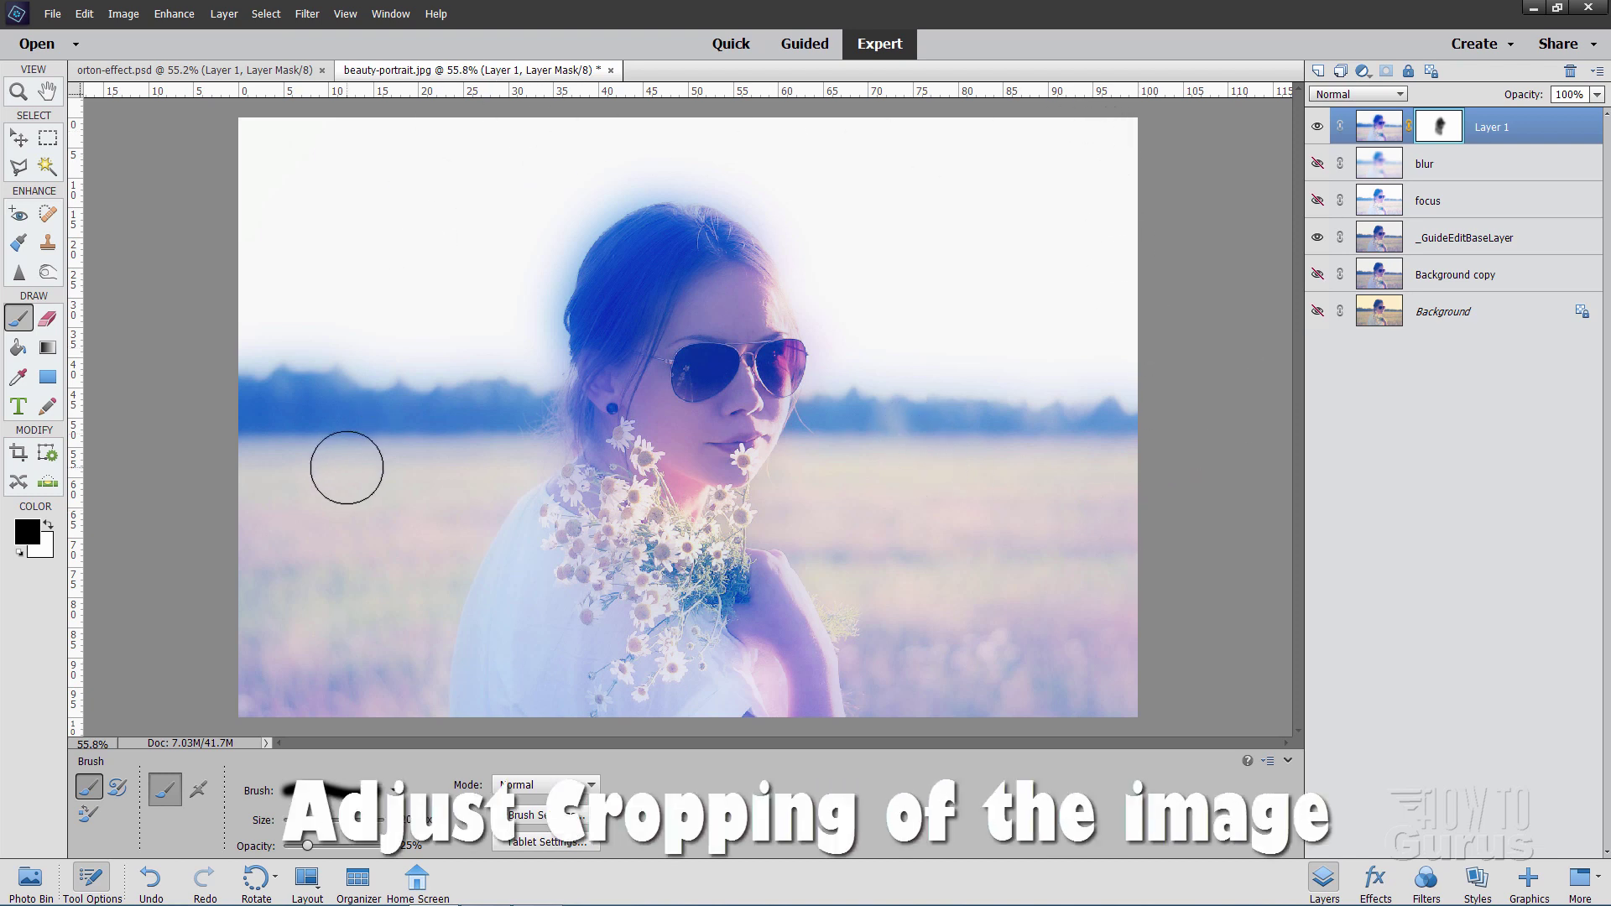
# - Crop the portrait to a 4 x 6 in frame positioned around the woman
pyautogui.click(17, 455)
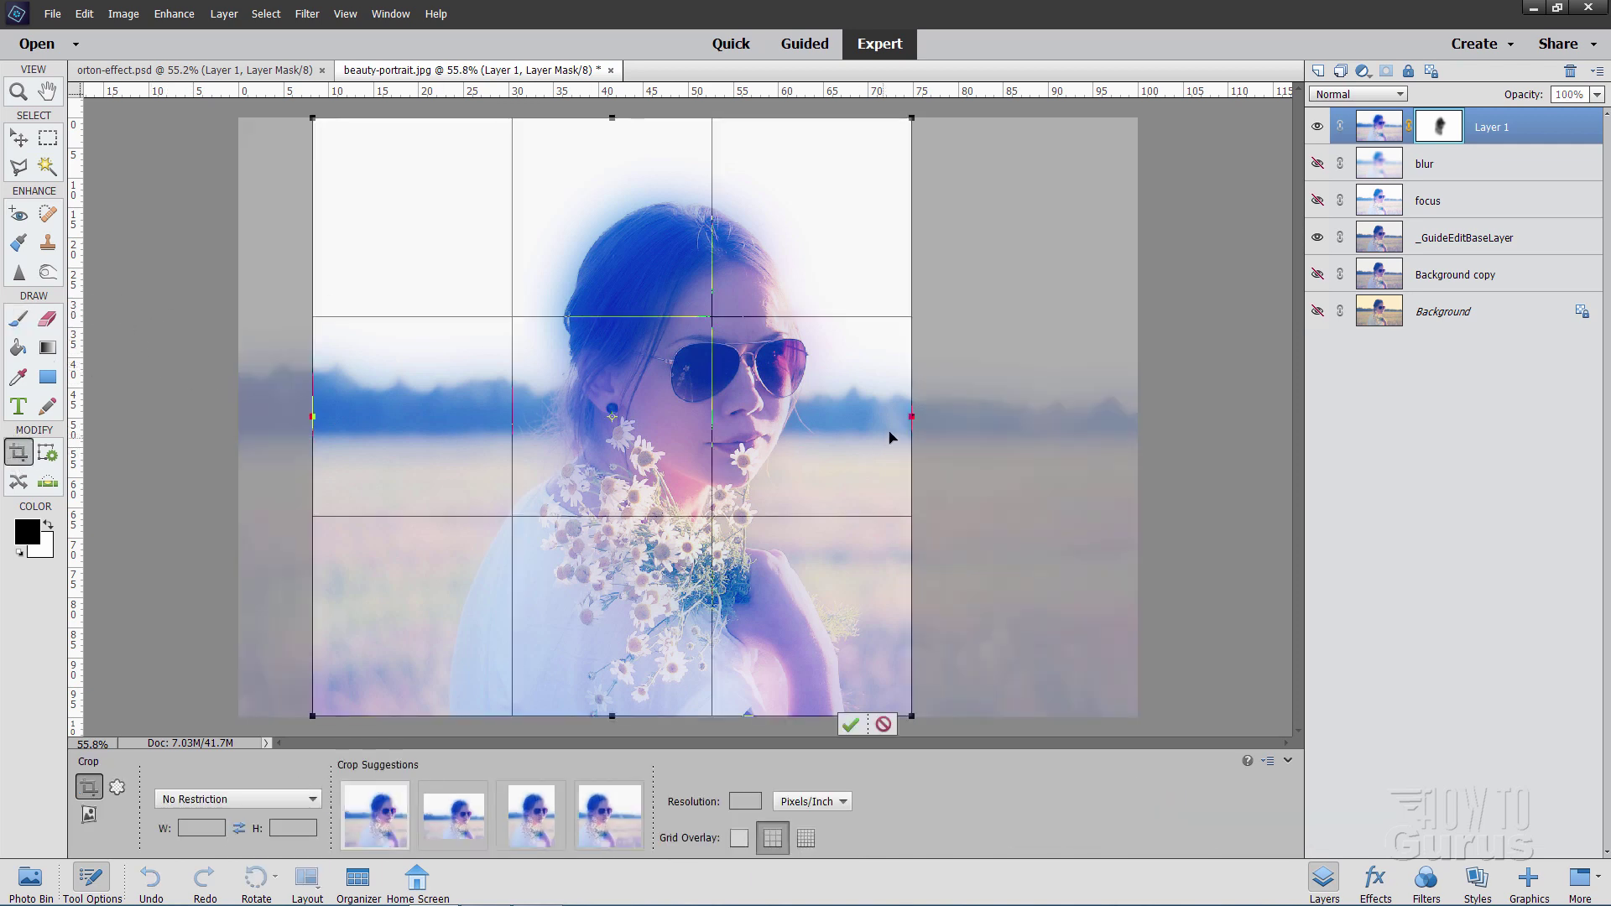
pyautogui.moveTo(912, 417); pyautogui.dragTo(1042, 417)
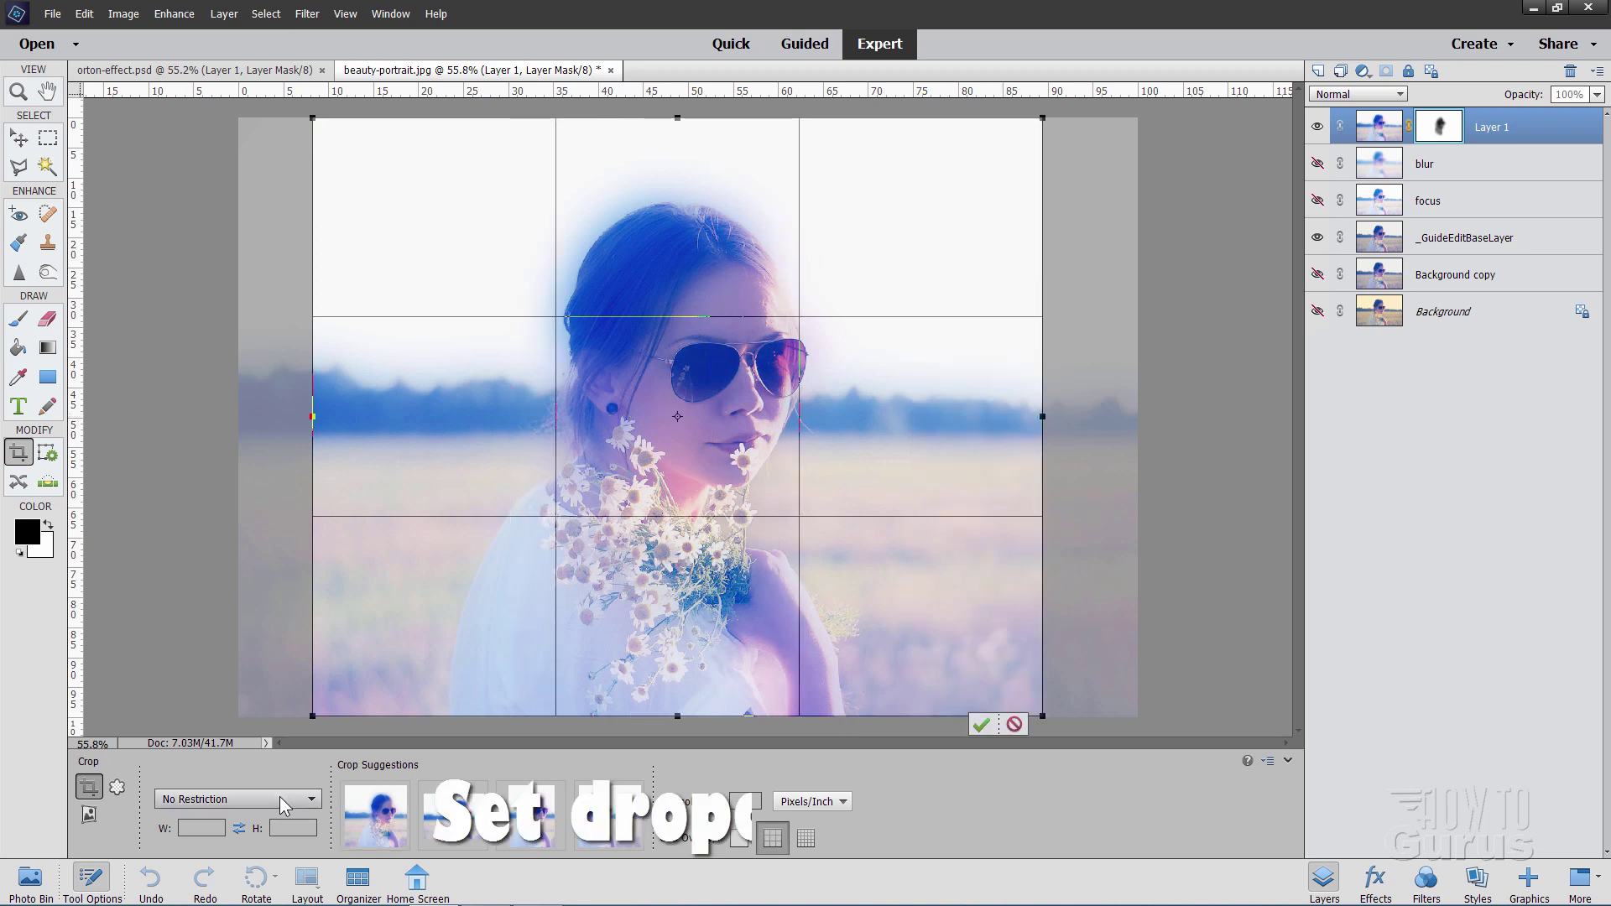
pyautogui.click(239, 801)
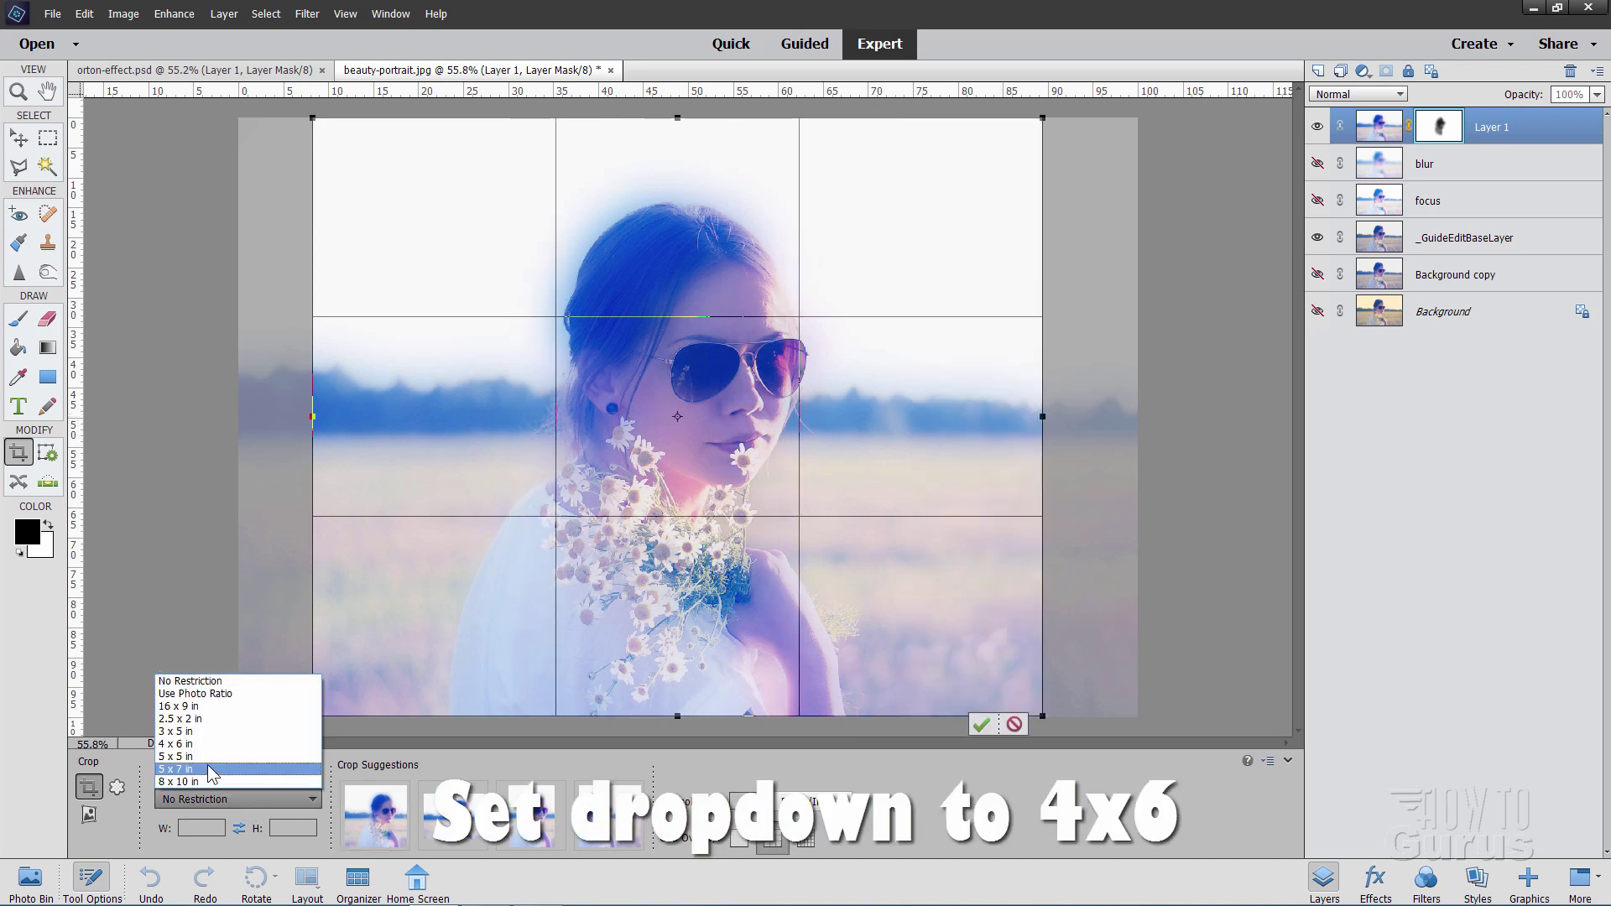
pyautogui.click(192, 744)
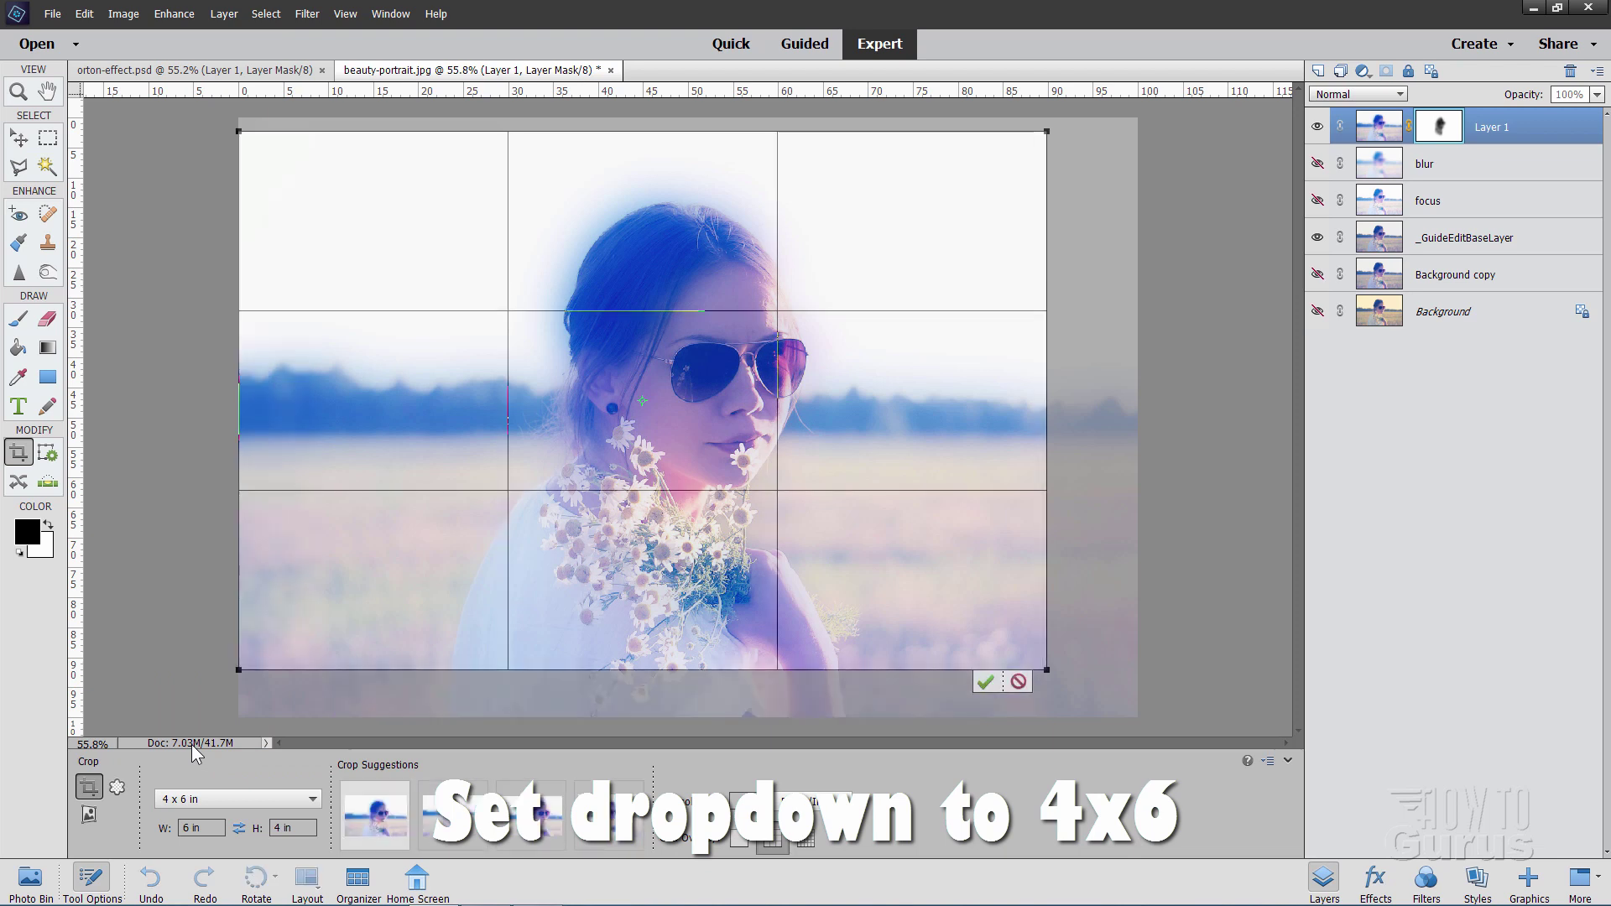
pyautogui.moveTo(417, 550); pyautogui.dragTo(436, 551)
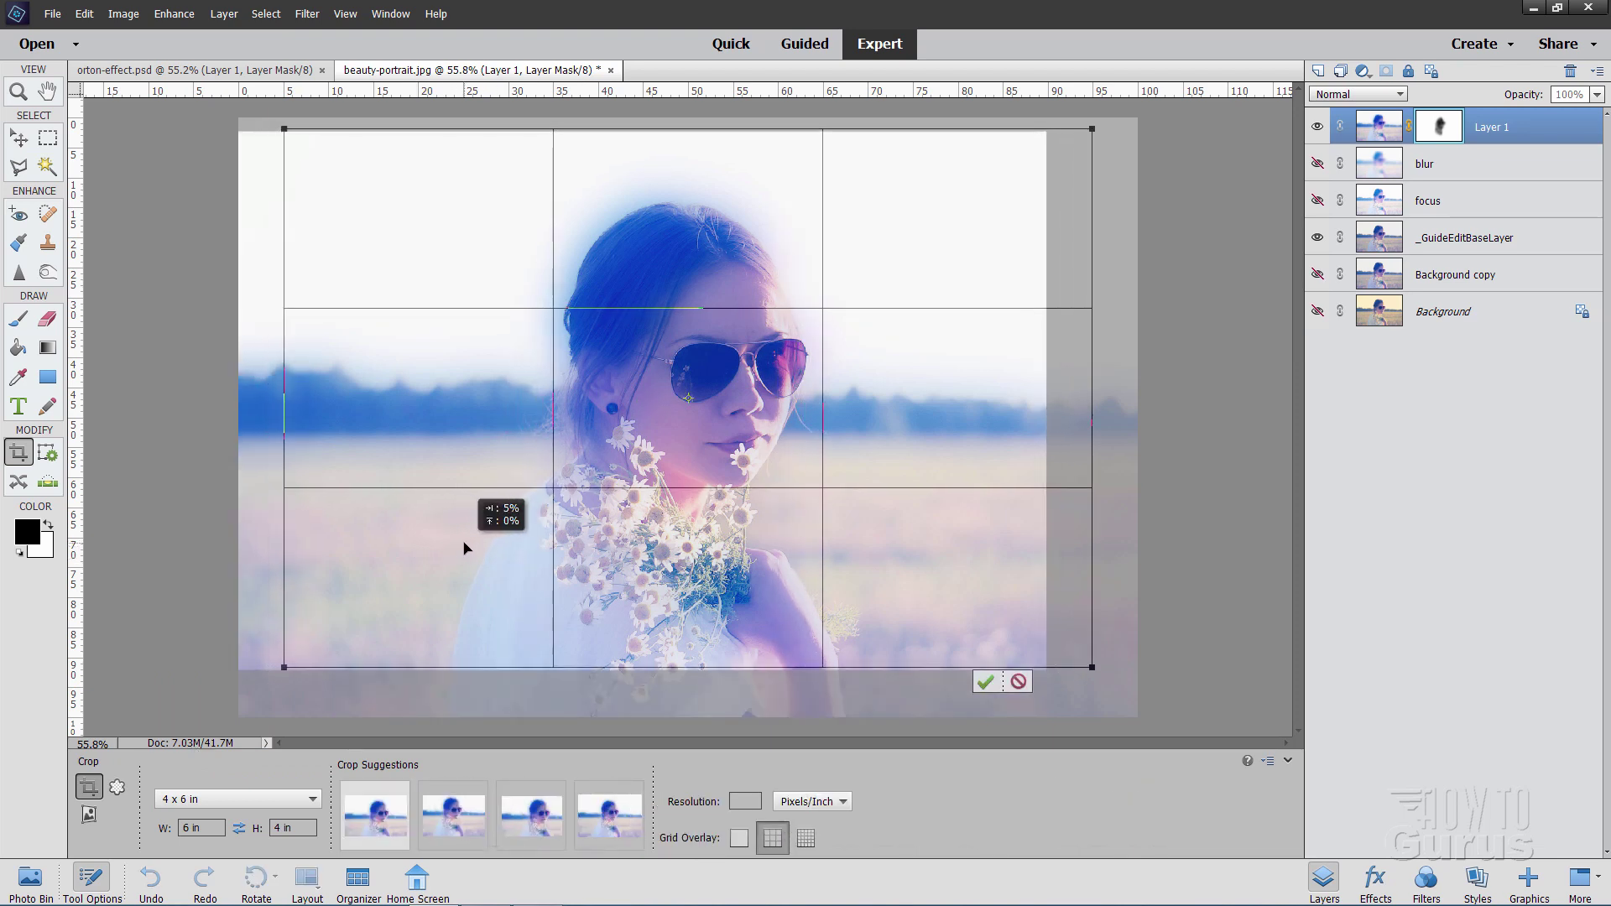
pyautogui.moveTo(464, 548)
pyautogui.mouseDown()
pyautogui.moveTo(457, 583)
pyautogui.moveTo(478, 546)
pyautogui.moveTo(465, 579)
pyautogui.mouseUp()
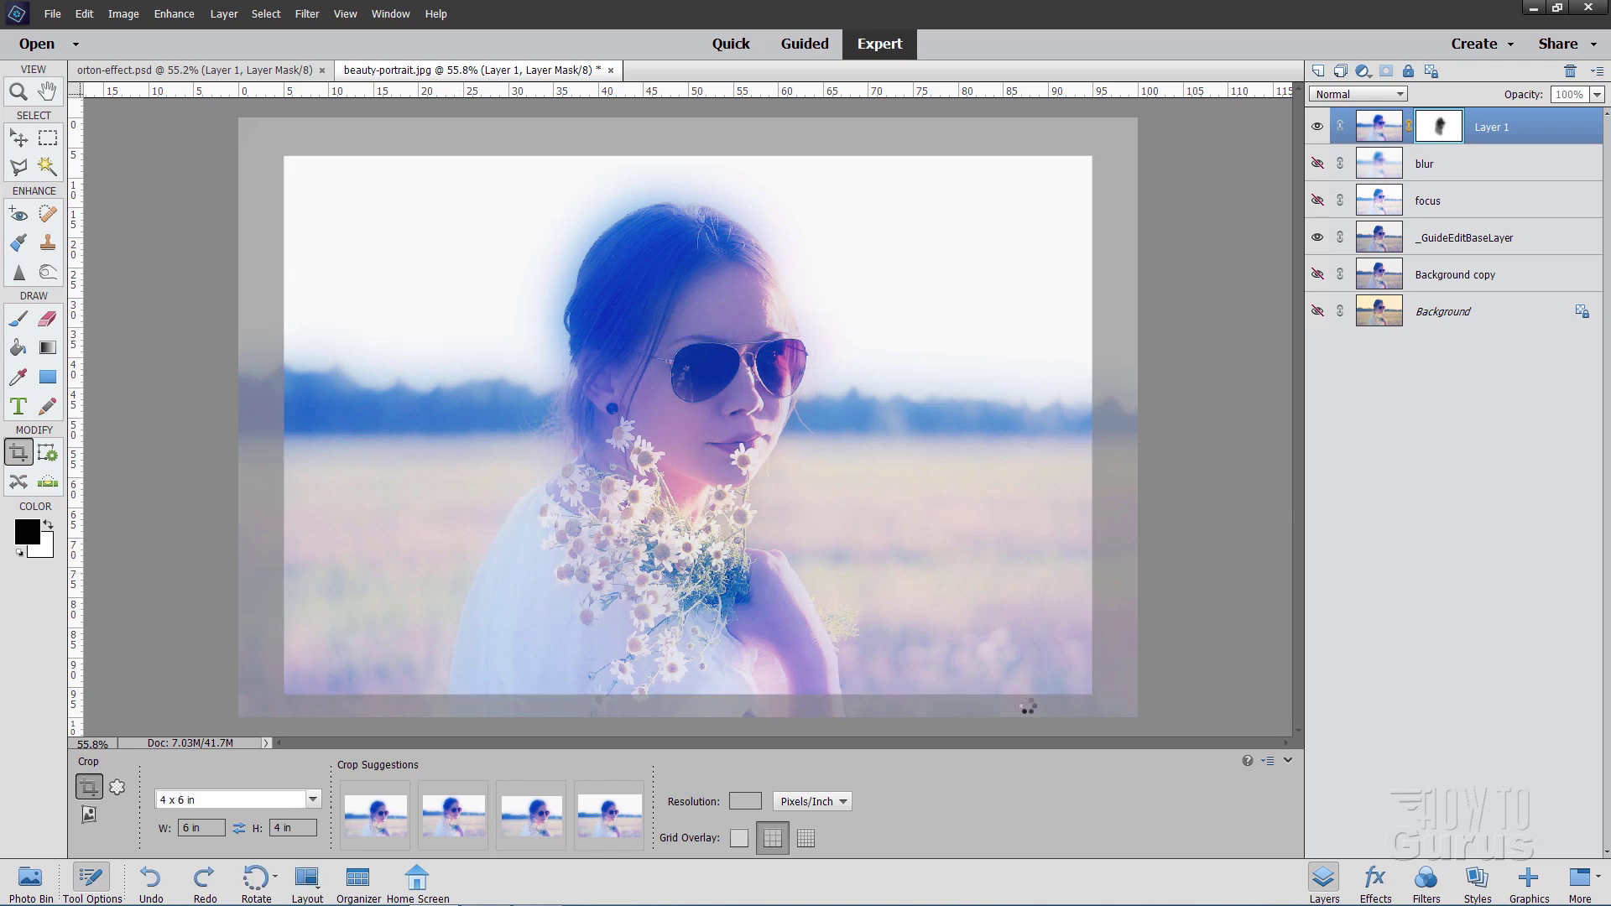
pyautogui.click(1030, 707)
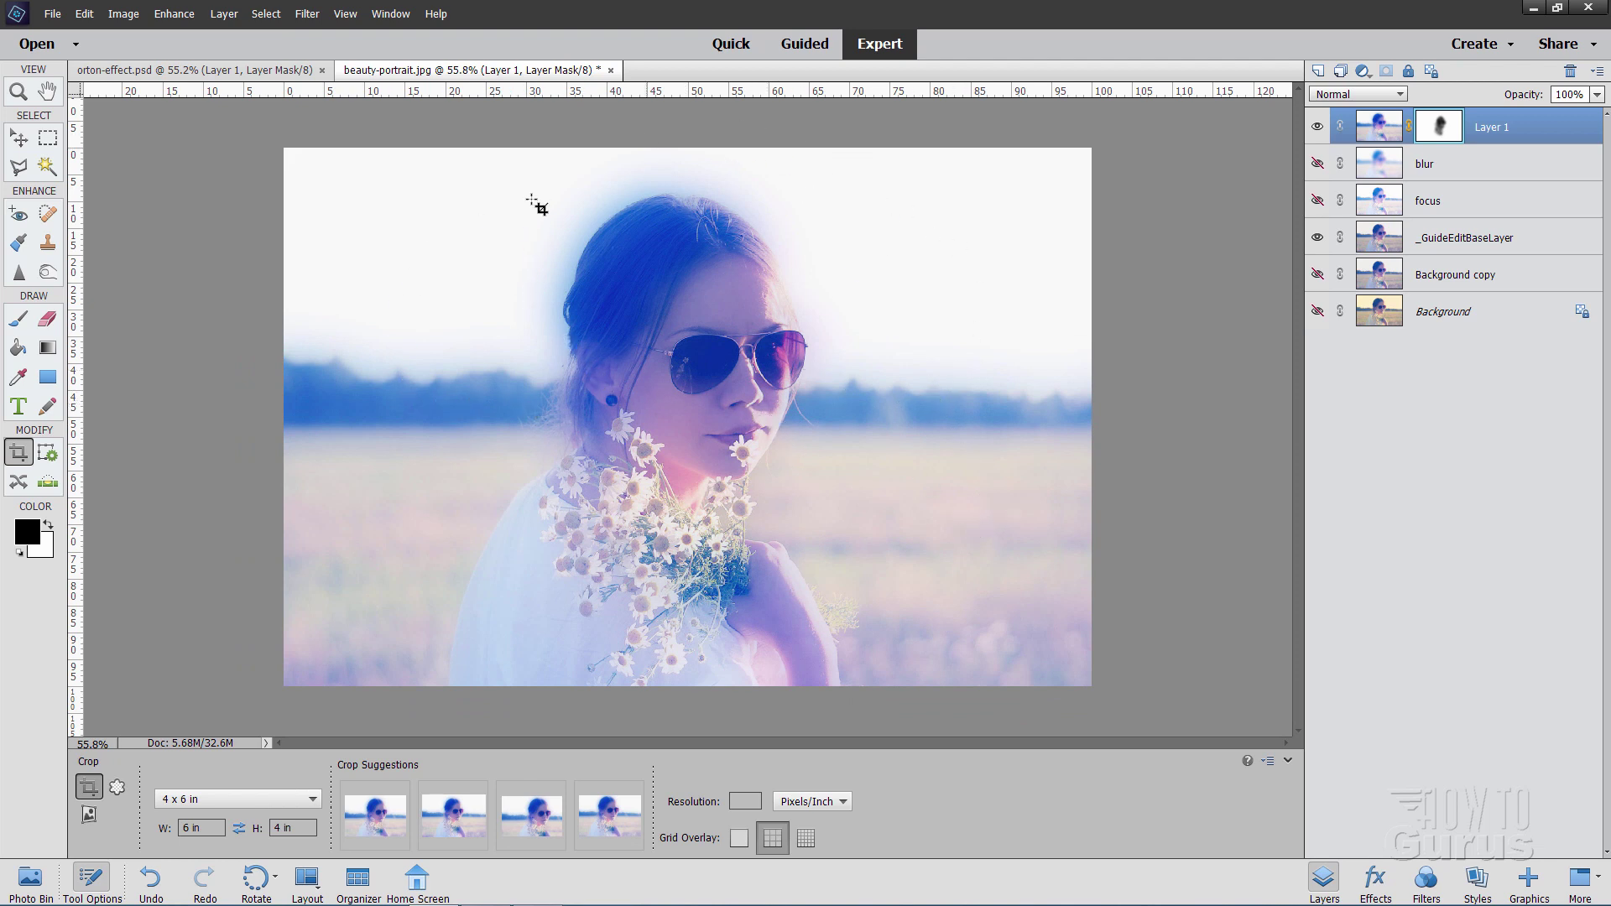
# - Zoom the view to 65% and select the Background layer with the Move tool
pyautogui.click(17, 91)
pyautogui.hotkey('ctrl', '+')
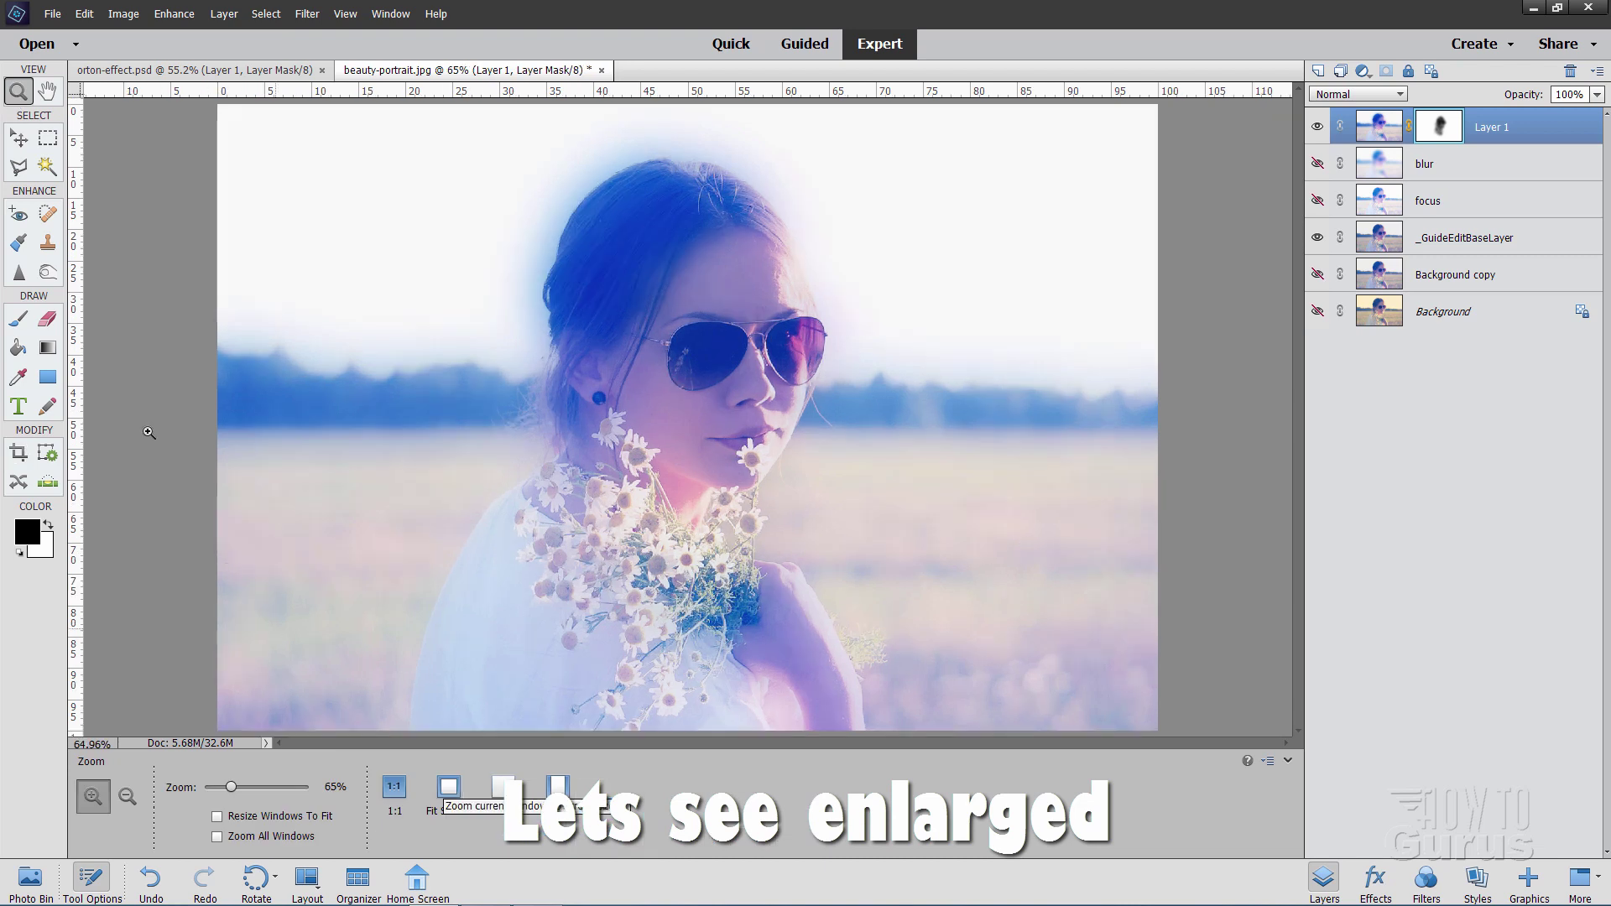
pyautogui.click(18, 137)
pyautogui.click(1464, 313)
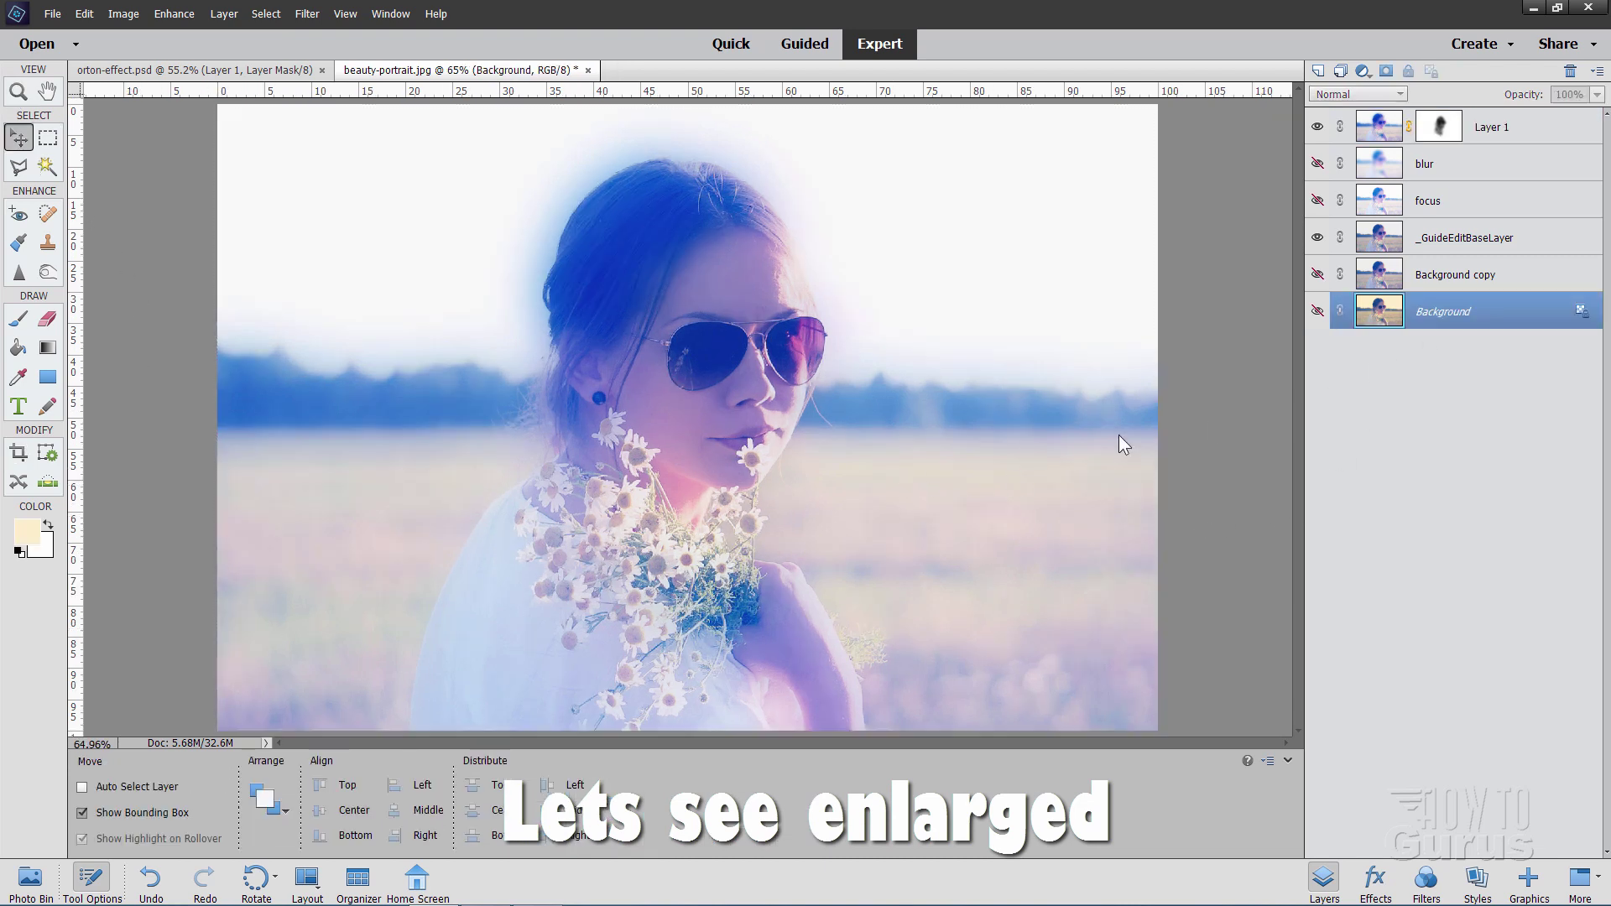